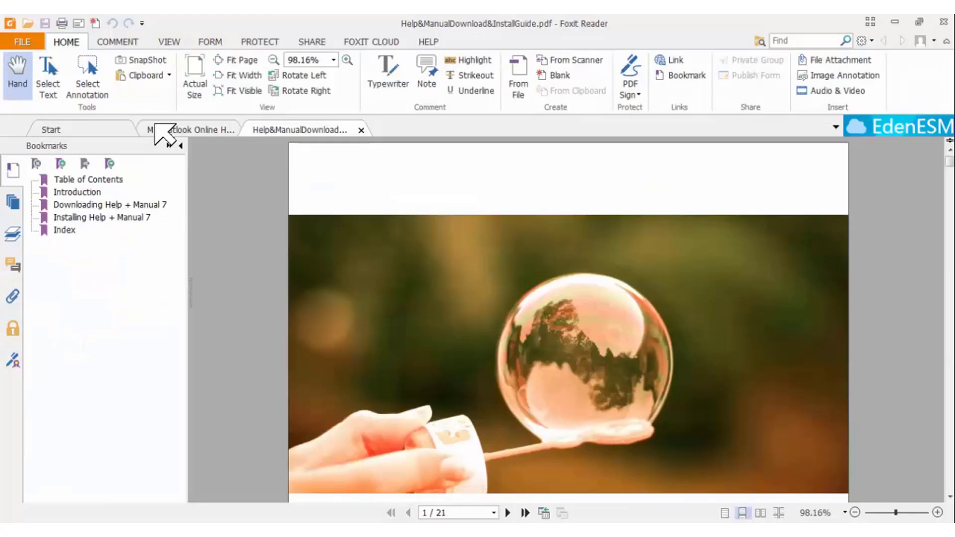
# - View the MS Outlook Online Help.pdf cover page with its company-name placeholders
pyautogui.click(169, 128)
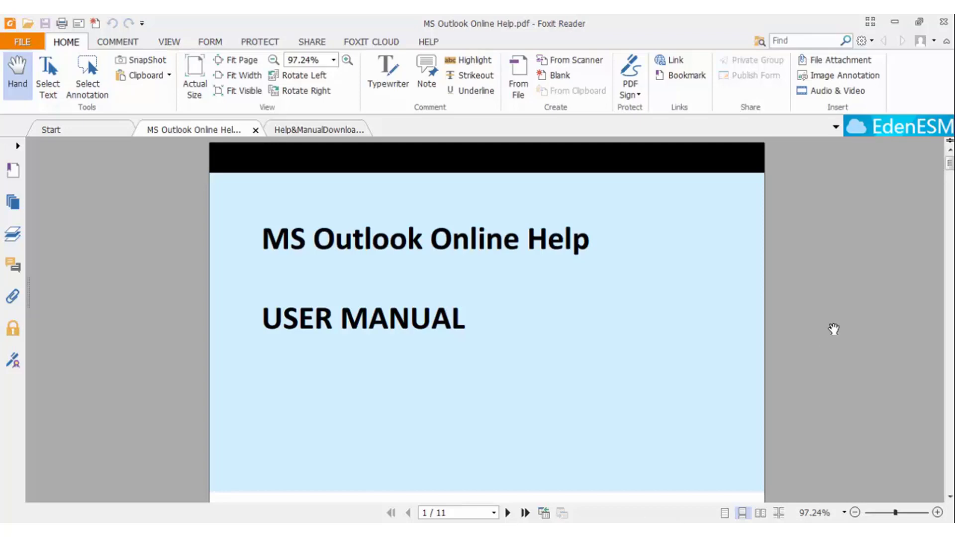
pyautogui.click(950, 496)
pyautogui.scroll(-4, 950, 496)
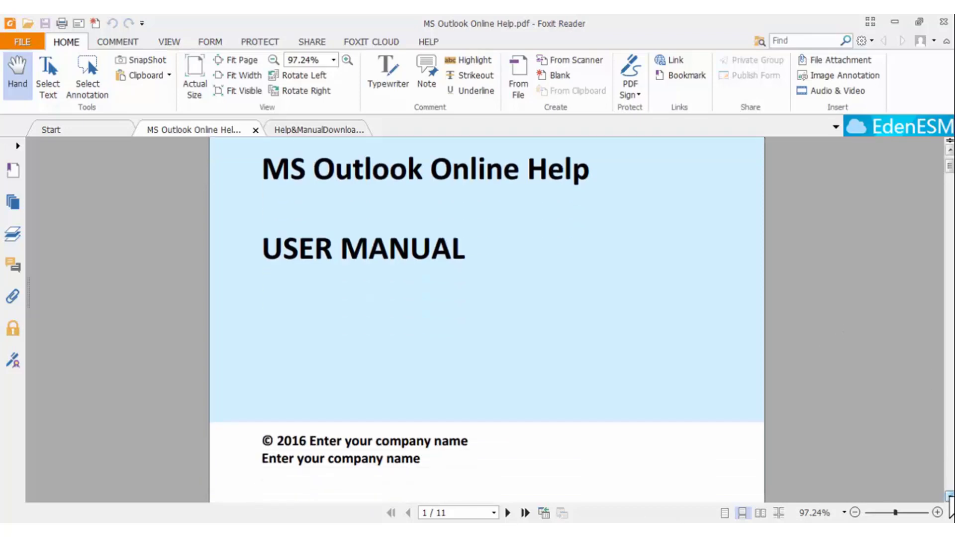
# - Return to the Help & Manual install guide and page through its cover and contents
pyautogui.click(321, 129)
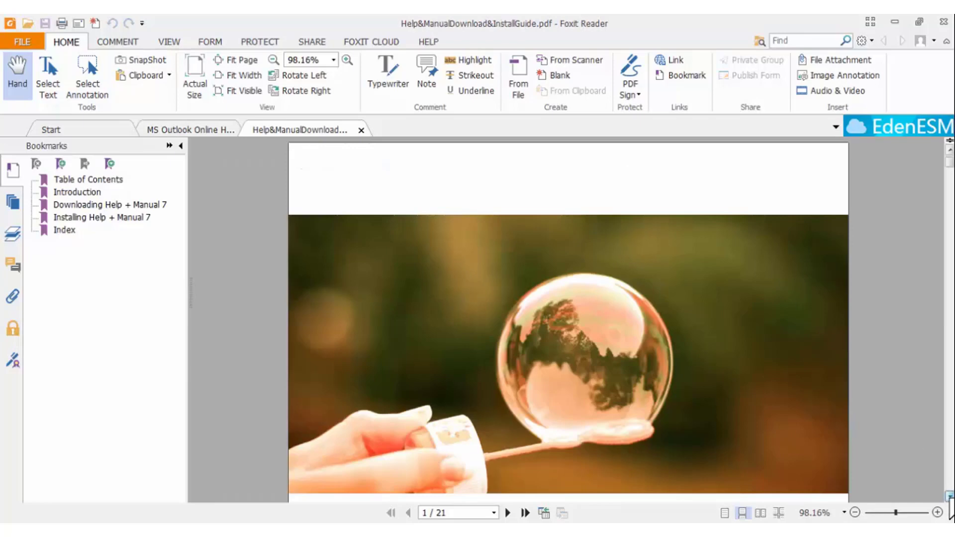
pyautogui.scroll(-4, 949, 498)
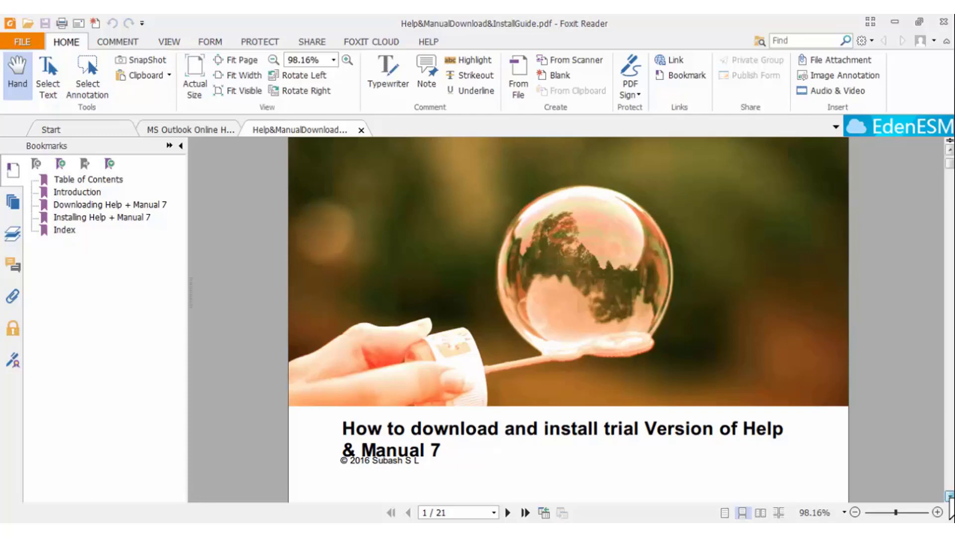
pyautogui.scroll(-5, 950, 505)
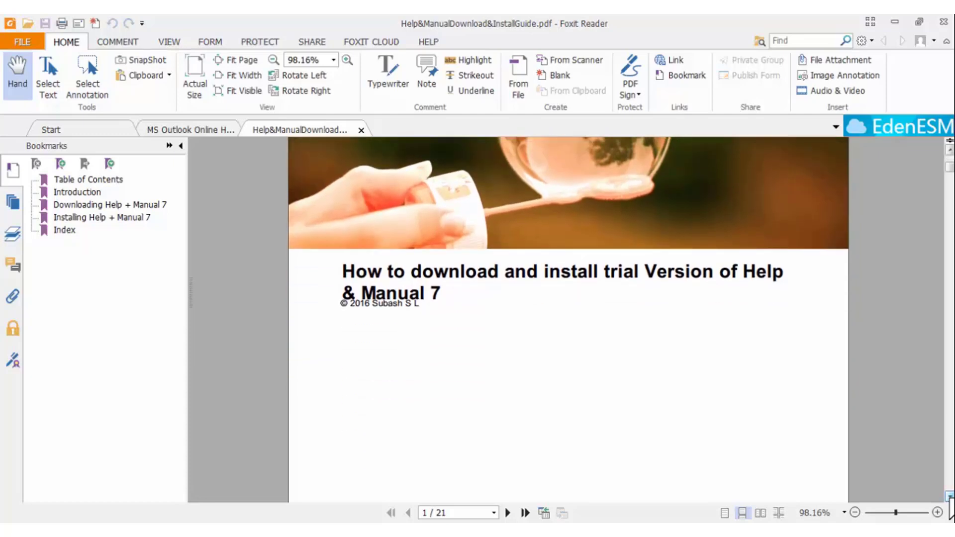
pyautogui.scroll(-3, 950, 506)
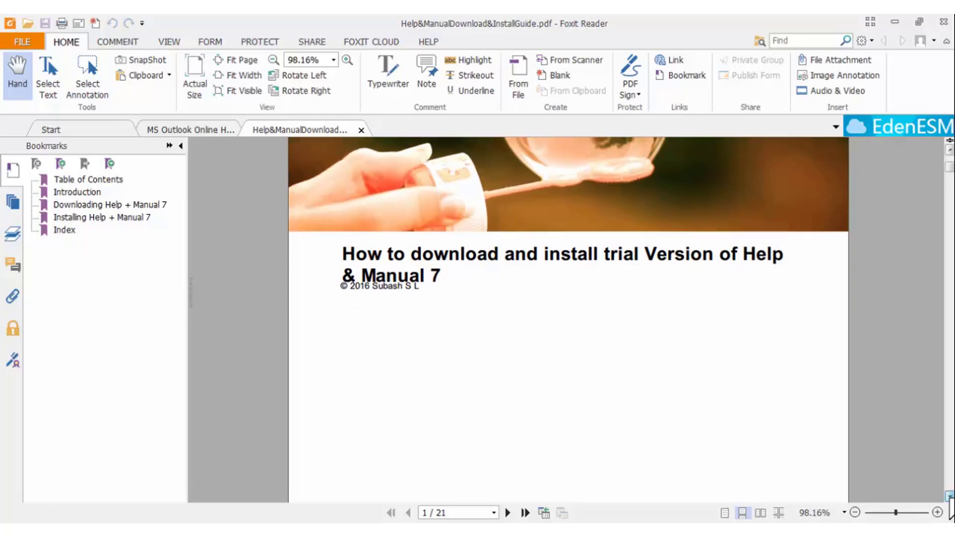
pyautogui.scroll(-17, 950, 506)
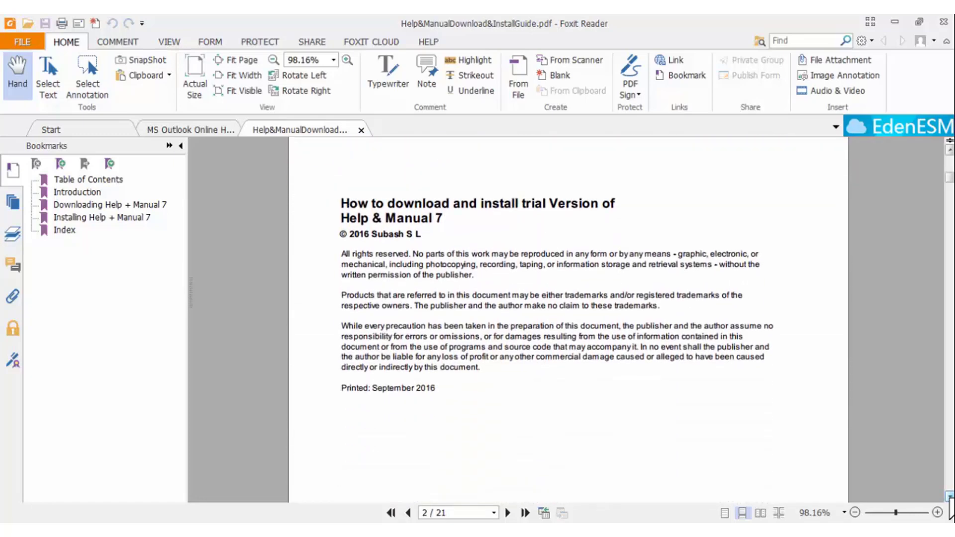
pyautogui.scroll(-10, 951, 506)
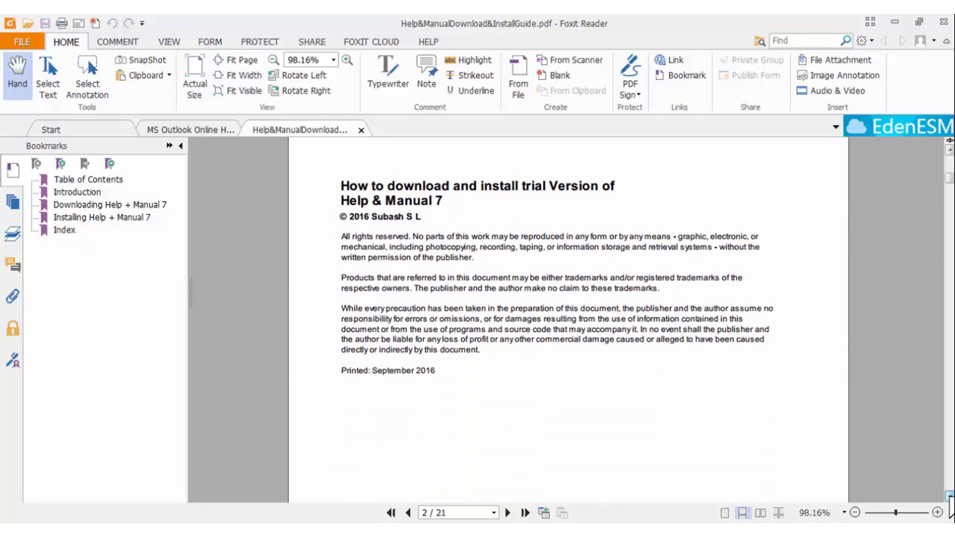
pyautogui.scroll(-11, 950, 506)
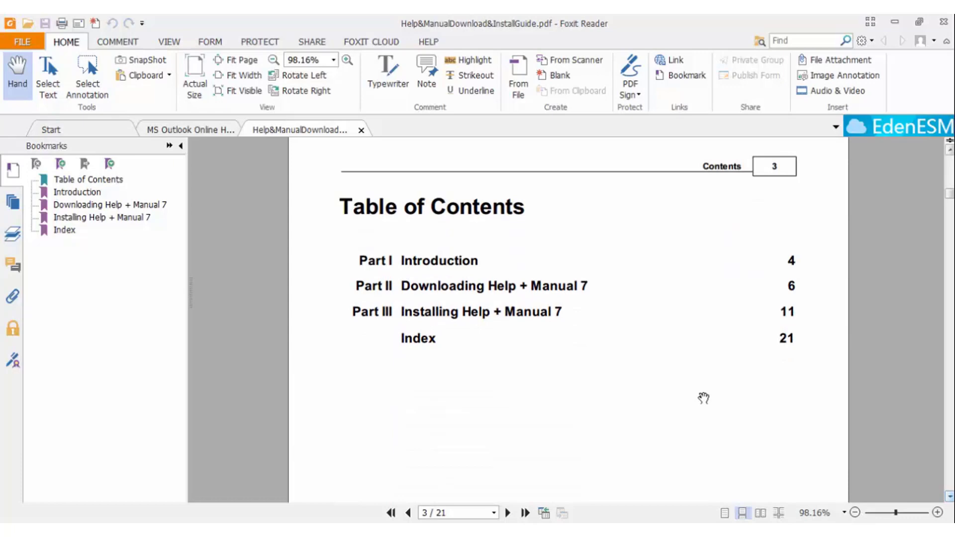
# - Jump to the Introduction entry from the contents and read through Part II
pyautogui.click(458, 268)
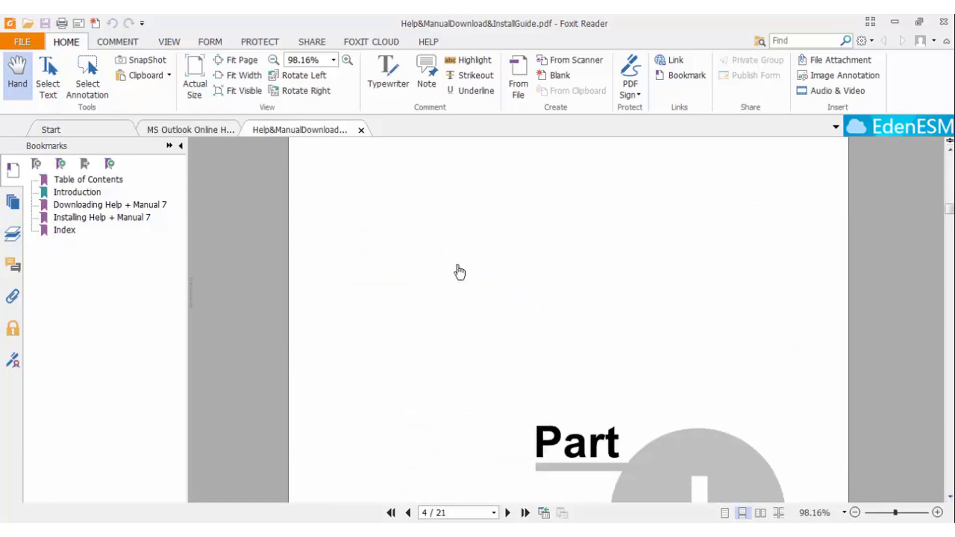
pyautogui.scroll(-1, 950, 506)
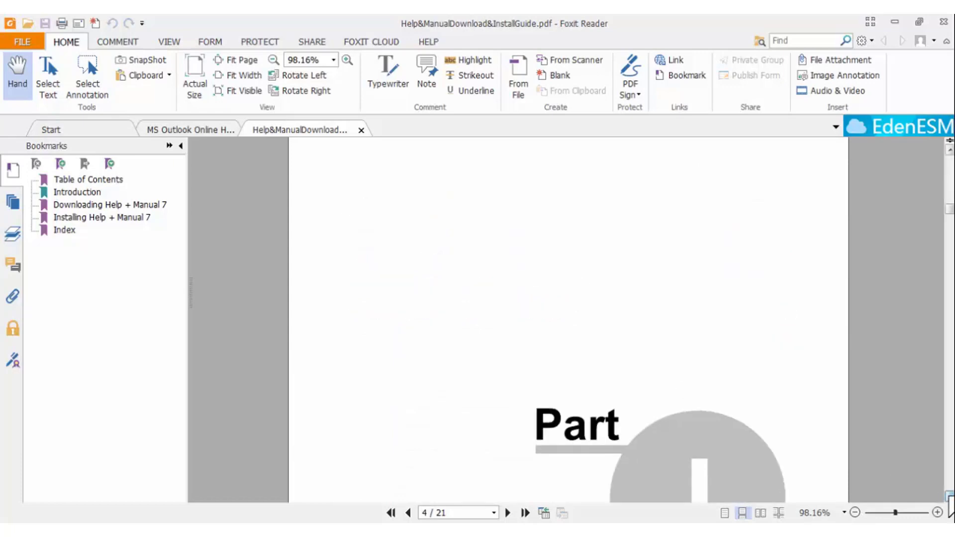
pyautogui.scroll(-18, 950, 507)
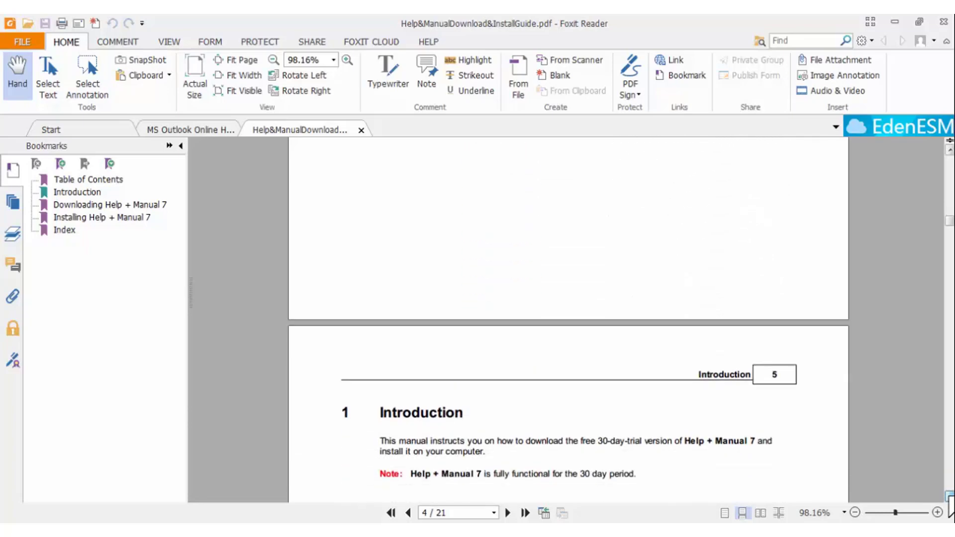
pyautogui.scroll(-11, 950, 506)
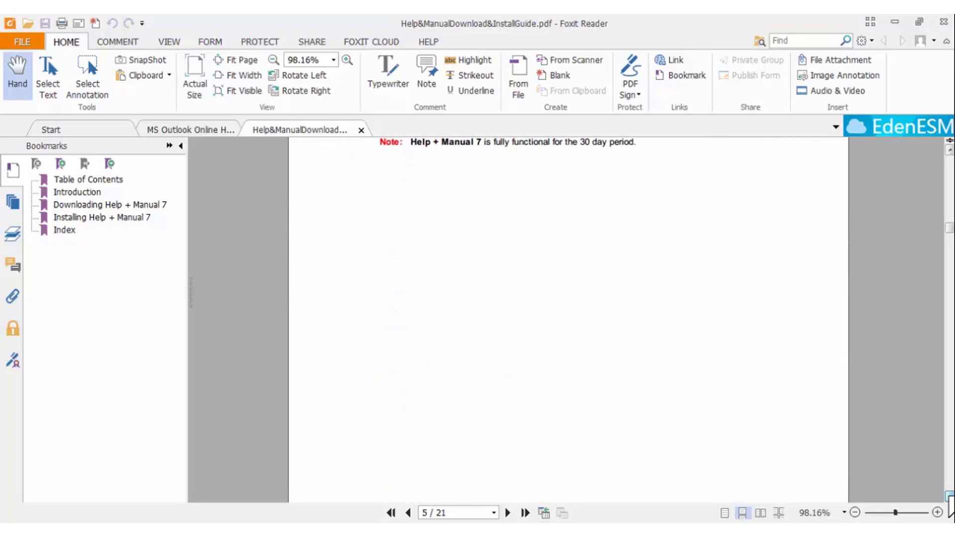
pyautogui.scroll(-16, 950, 506)
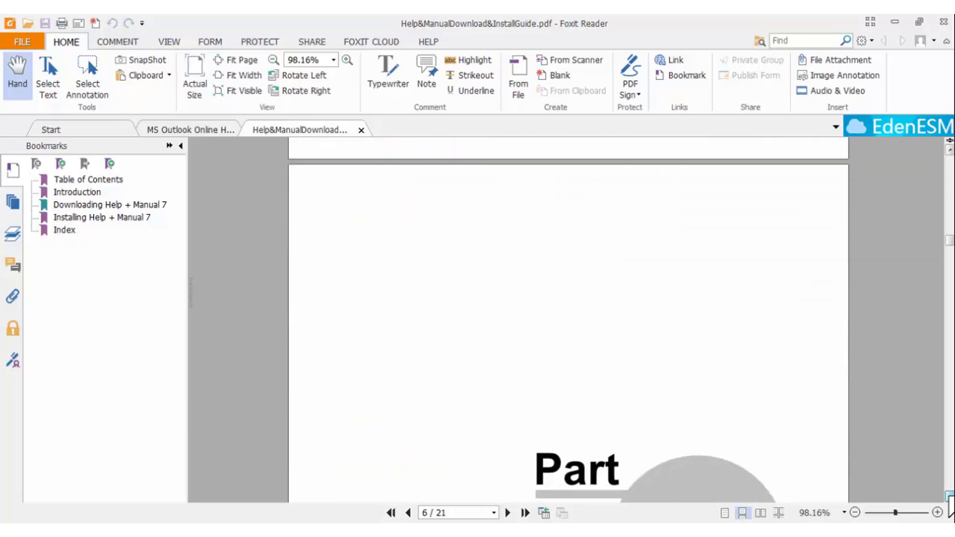
pyautogui.scroll(-10, 951, 507)
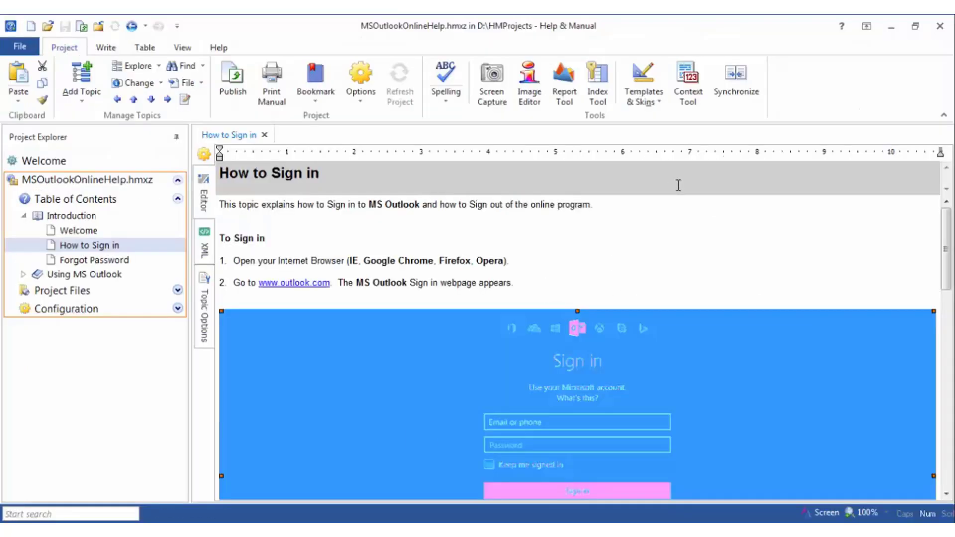
# - Choose Classic_manual.mnl from the PDF and Print templates under Templates & Skins
pyautogui.click(611, 261)
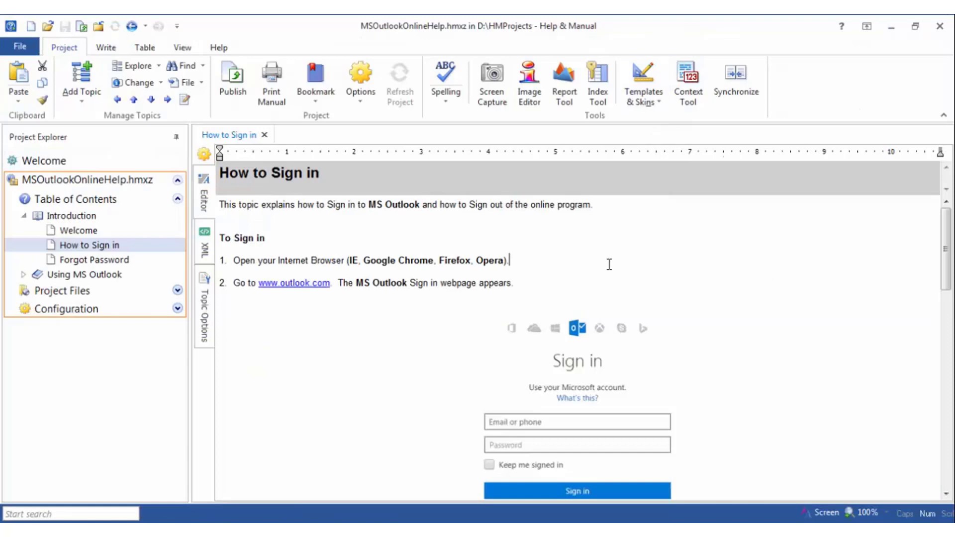
pyautogui.click(661, 101)
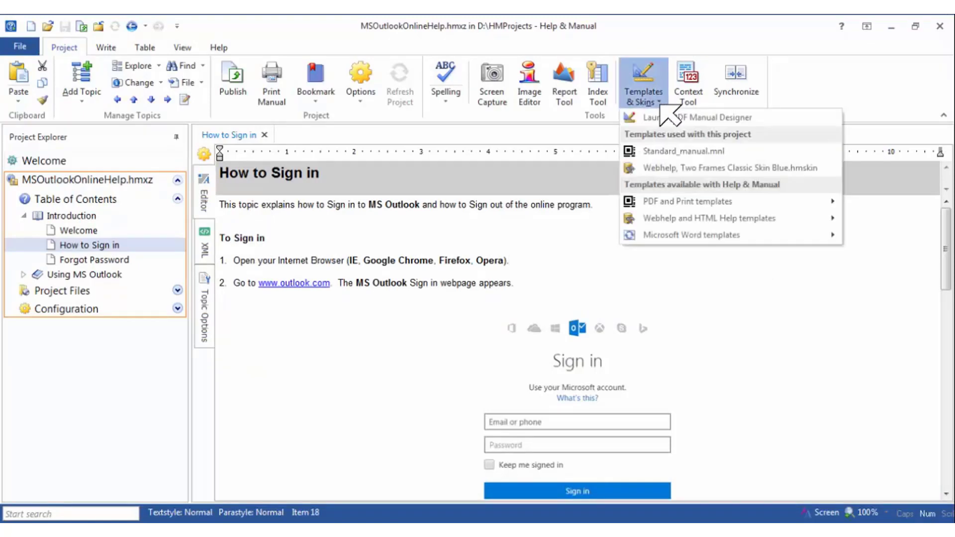
pyautogui.moveTo(662, 201)
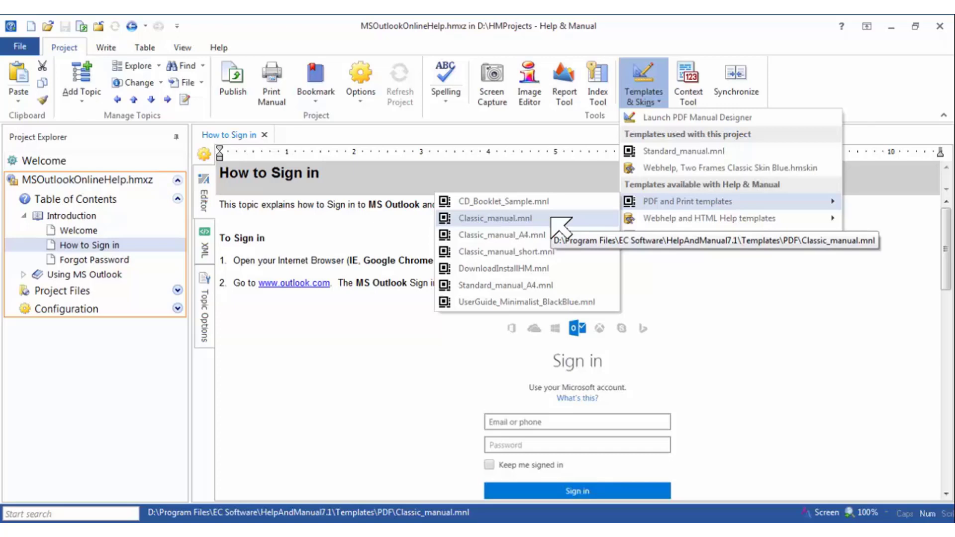
pyautogui.click(670, 289)
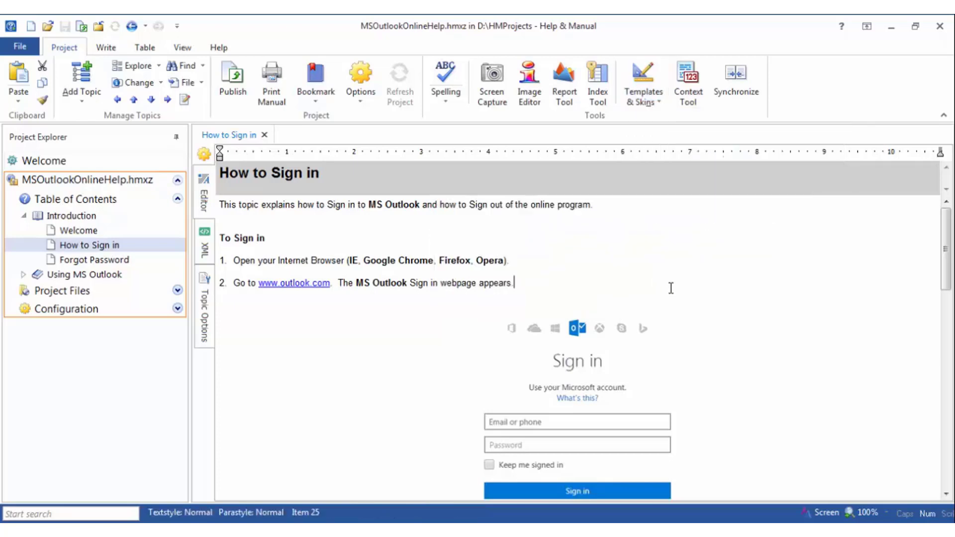
pyautogui.click(661, 102)
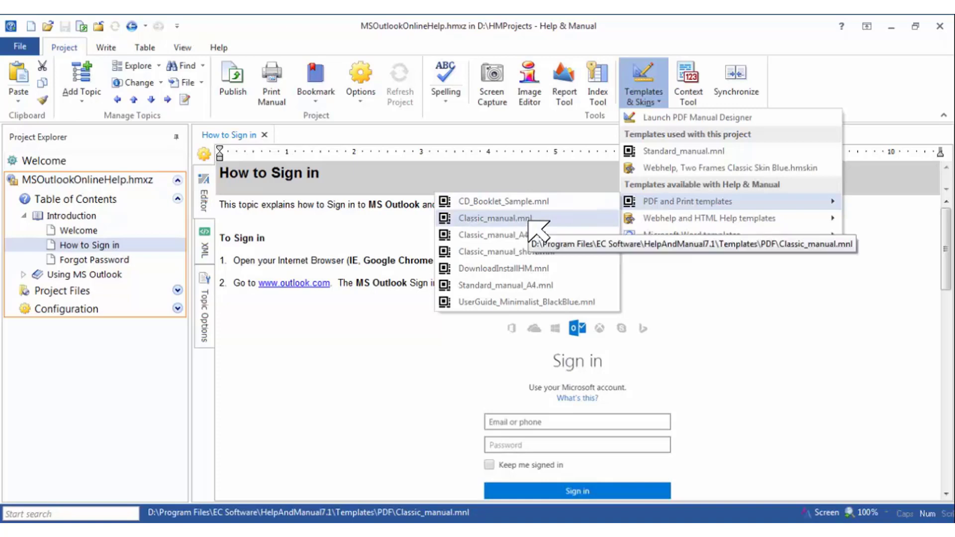
pyautogui.click(529, 218)
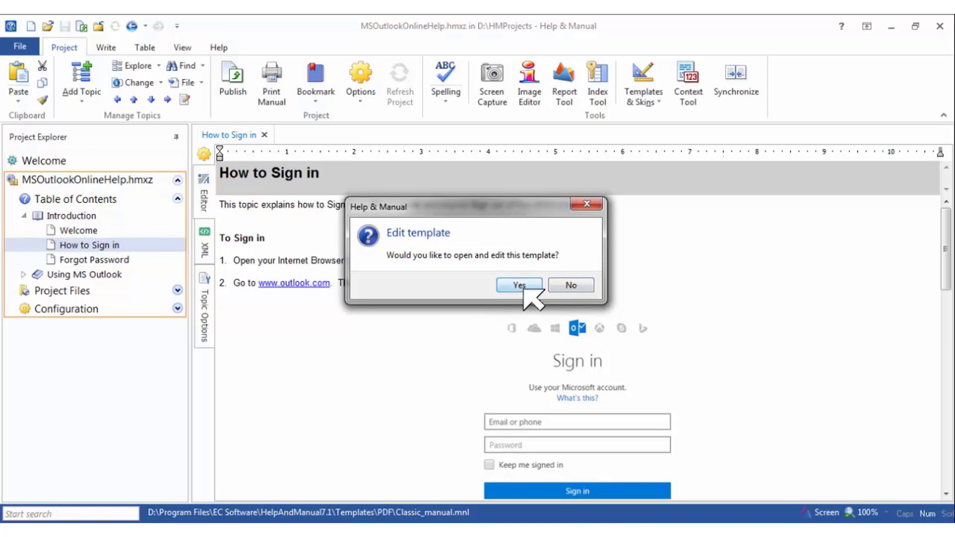
pyautogui.click(524, 289)
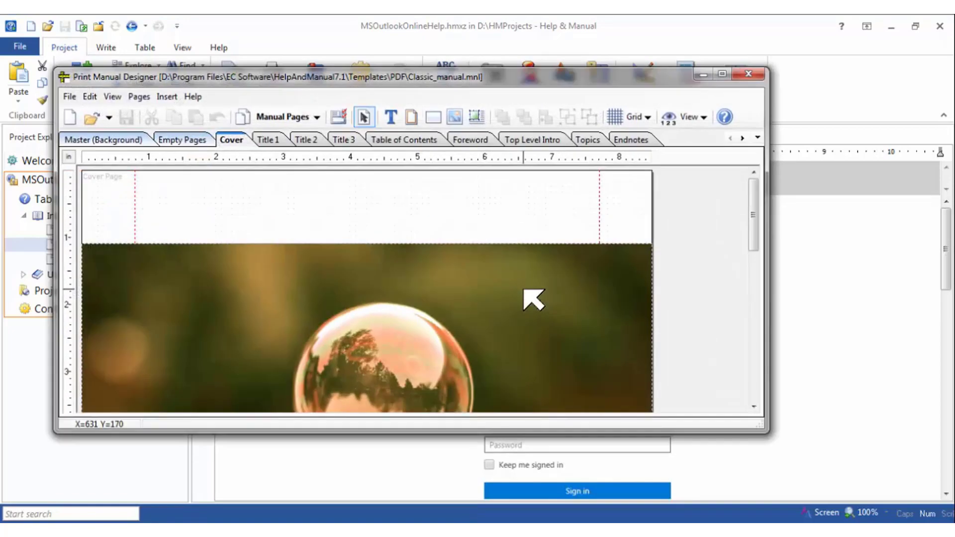
pyautogui.click(723, 73)
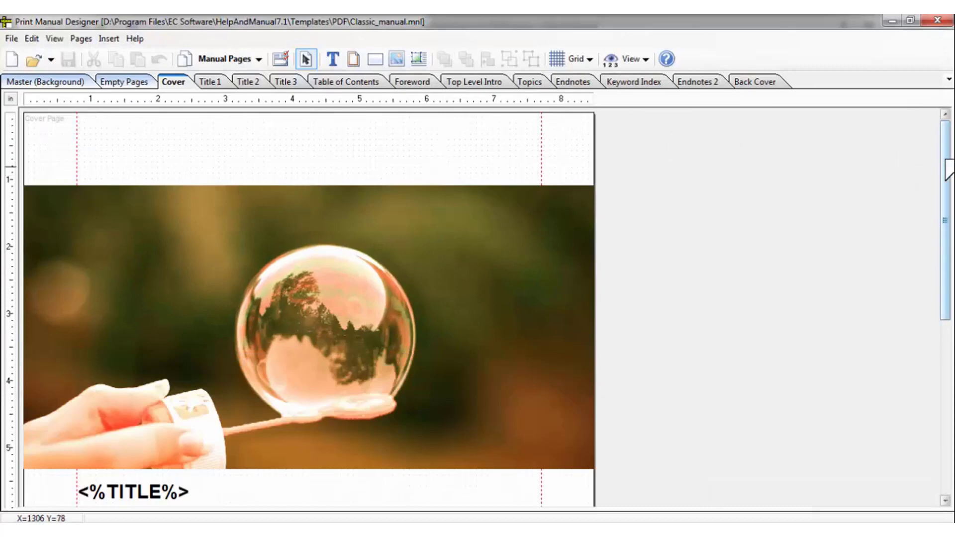
pyautogui.moveTo(946, 160); pyautogui.dragTo(946, 198)
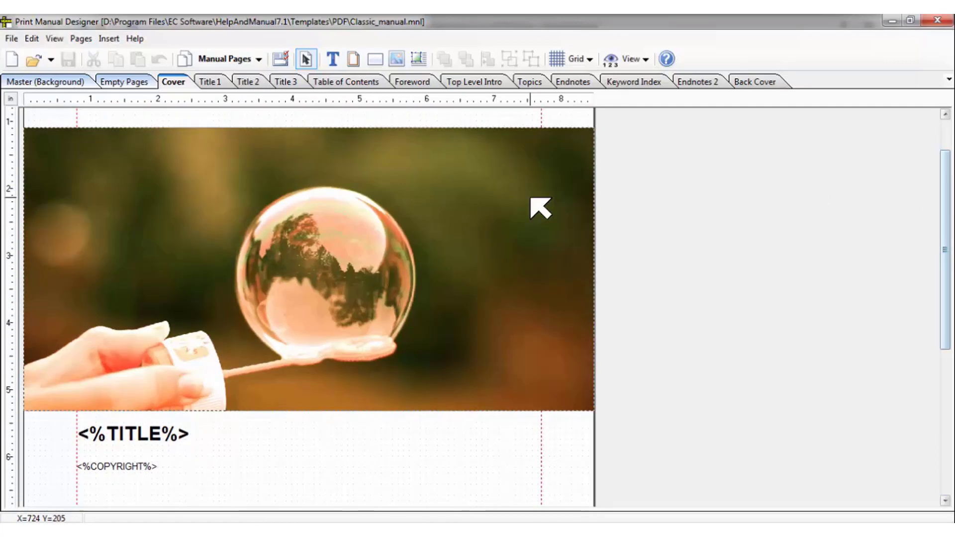
pyautogui.rightClick(446, 263)
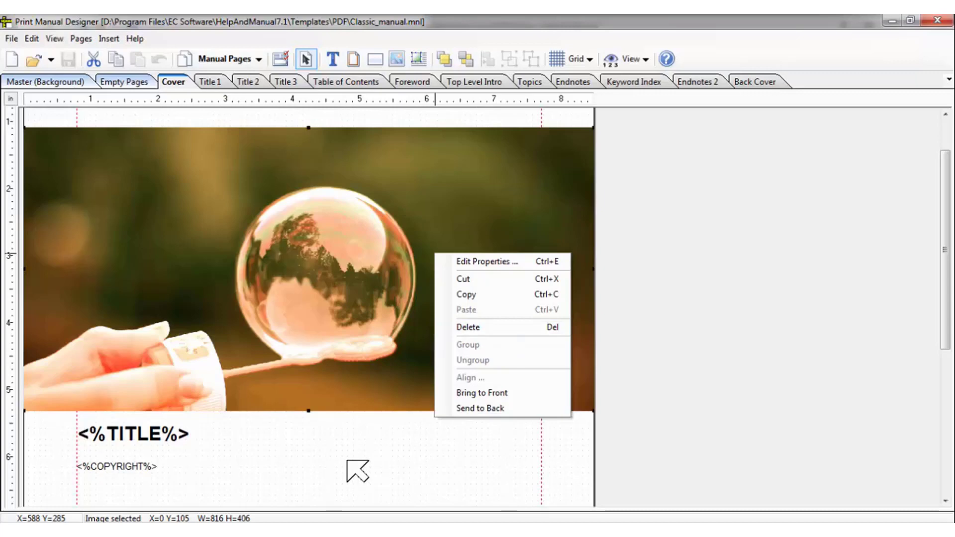
pyautogui.click(228, 438)
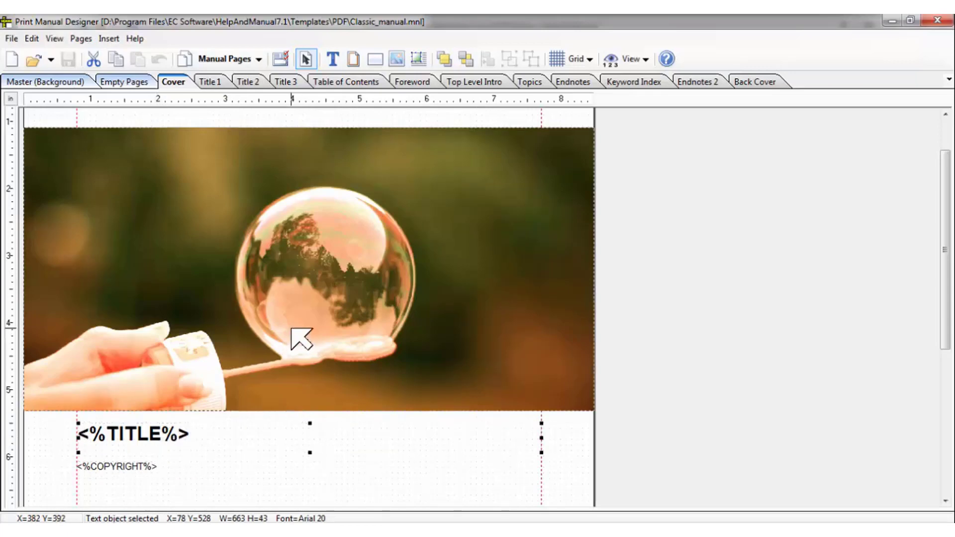
pyautogui.rightClick(254, 441)
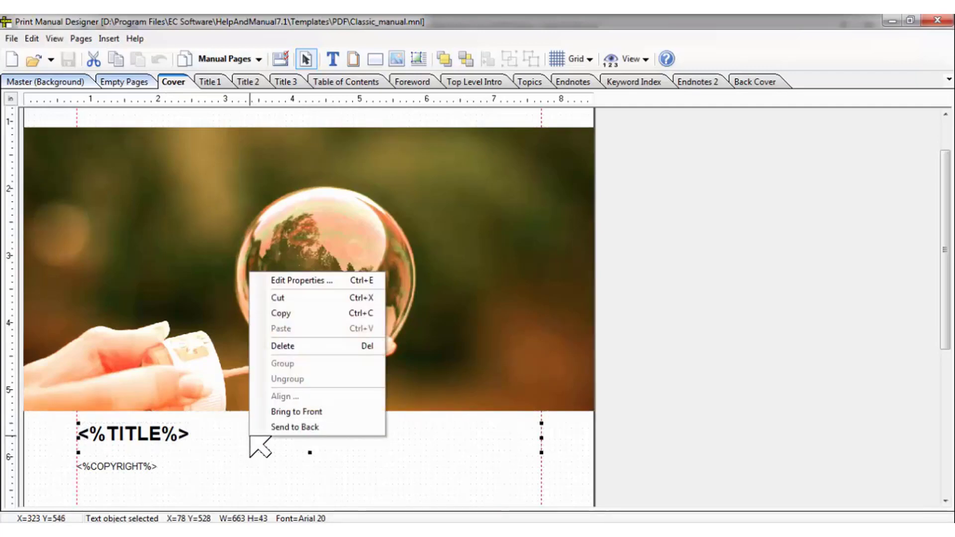
pyautogui.click(219, 434)
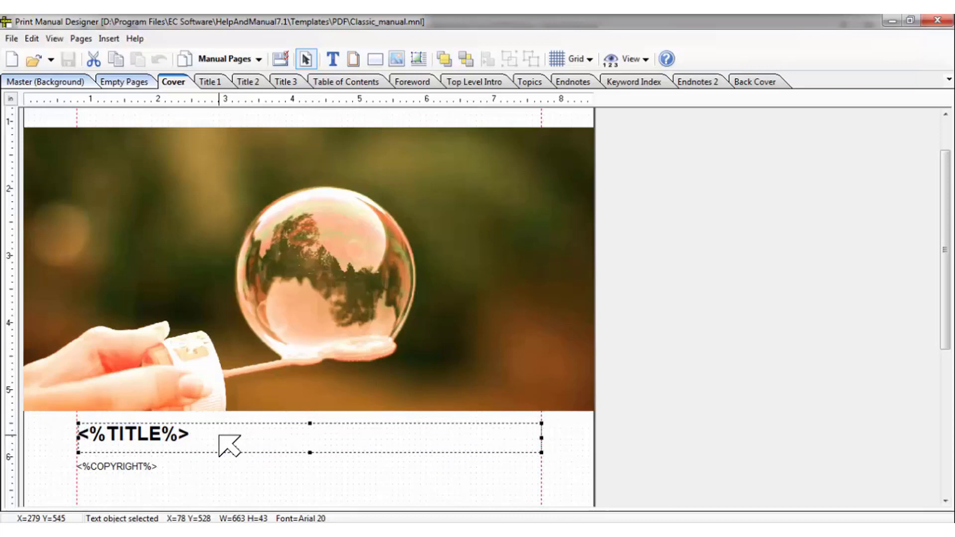
pyautogui.rightClick(220, 434)
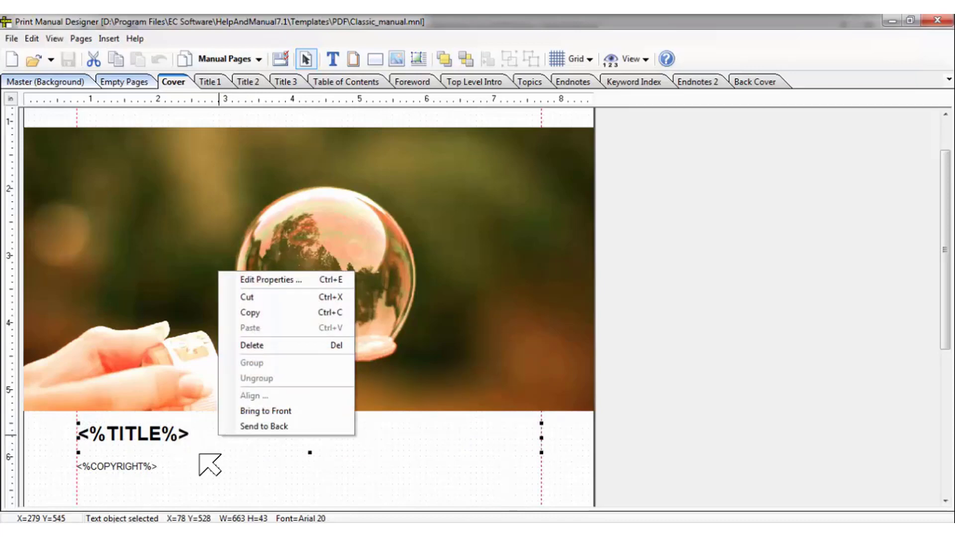
pyautogui.click(196, 479)
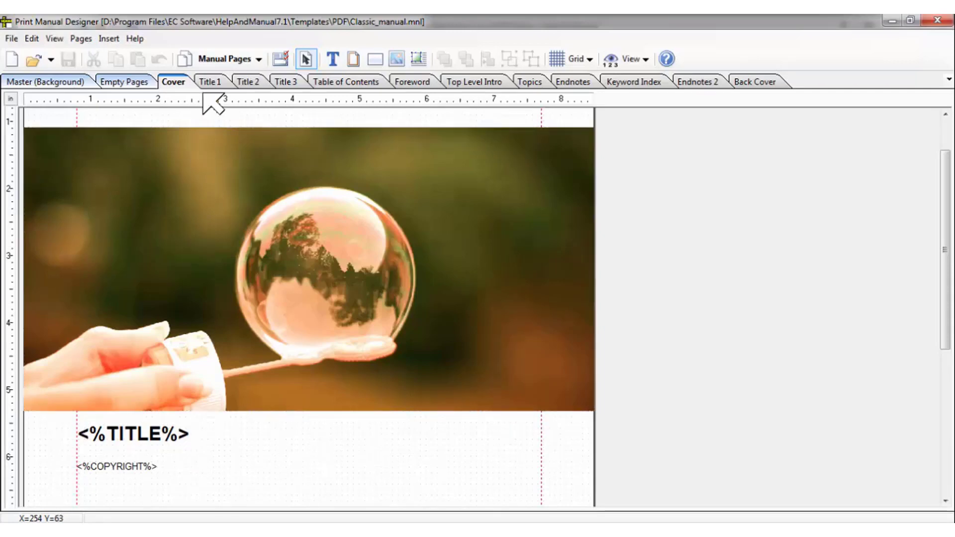
# - Look over the Title 1 page, then display the Title 2 copyright page
pyautogui.click(207, 81)
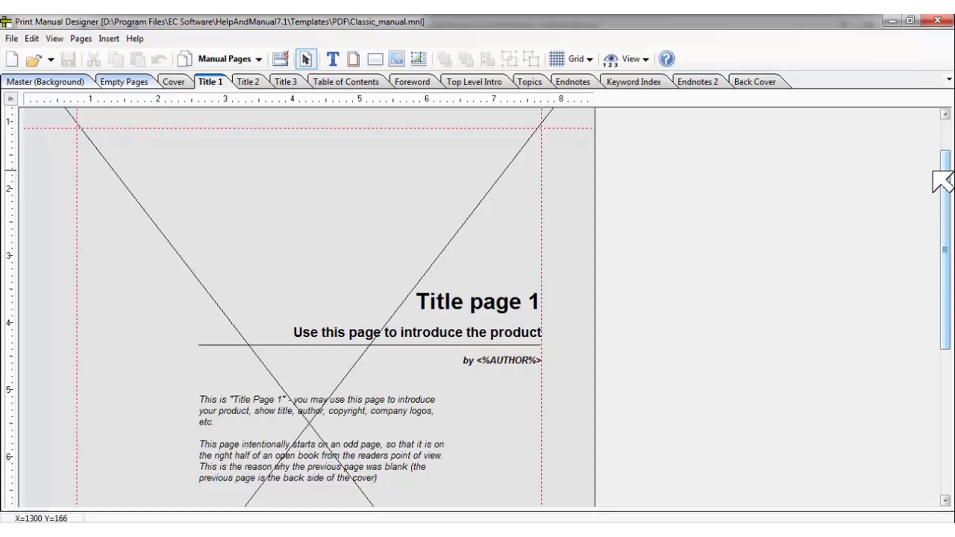
pyautogui.moveTo(946, 180); pyautogui.dragTo(947, 135)
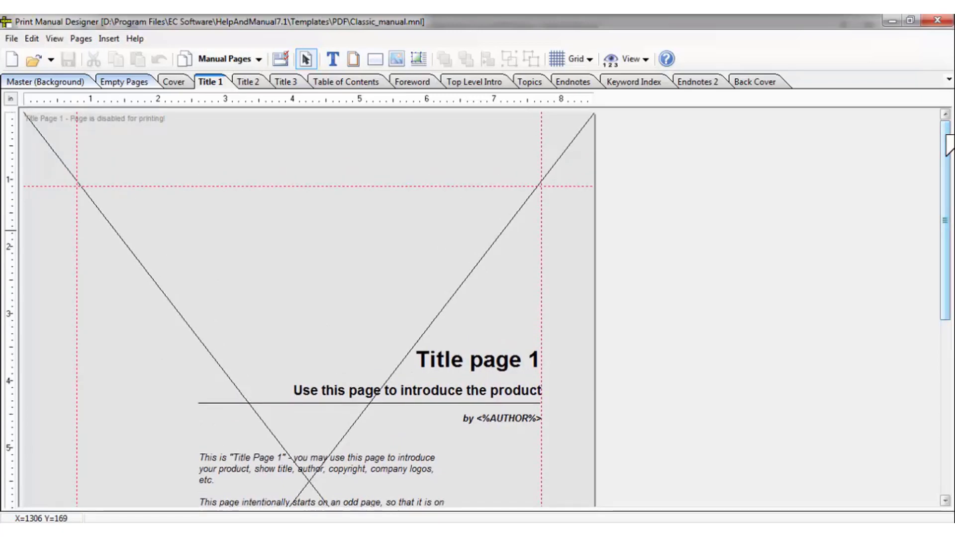
pyautogui.click(249, 79)
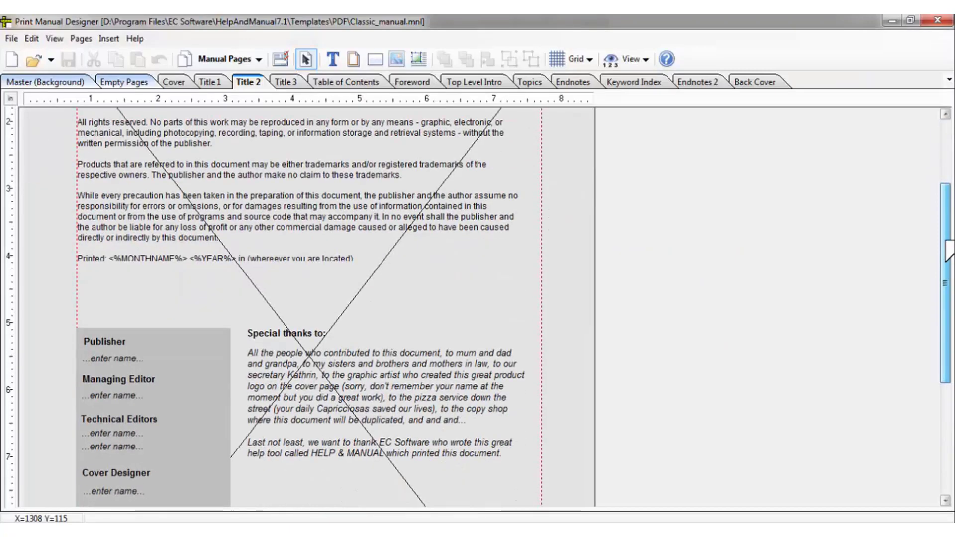
pyautogui.moveTo(944, 238); pyautogui.dragTo(949, 158)
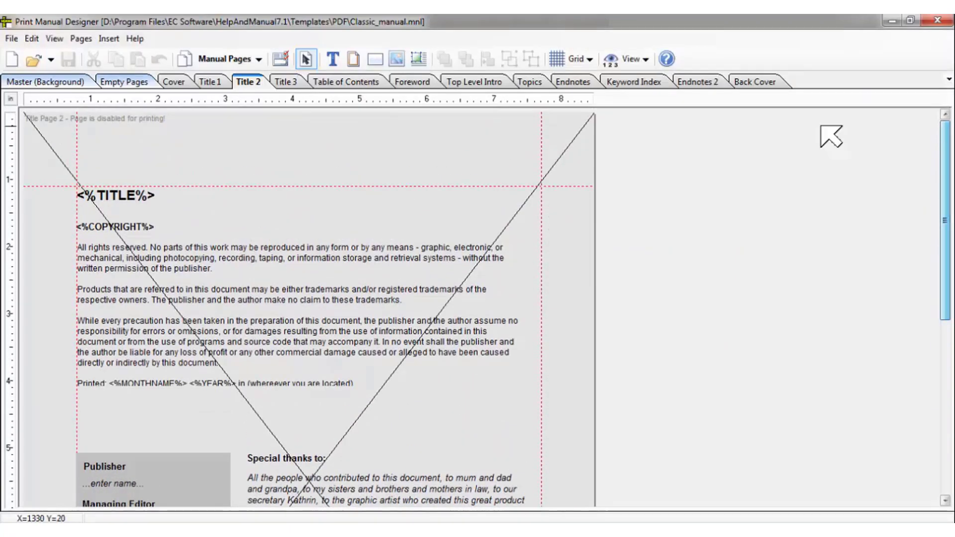
# - Turn on Print section in the Page Options for [Title Page 2]
pyautogui.rightClick(260, 140)
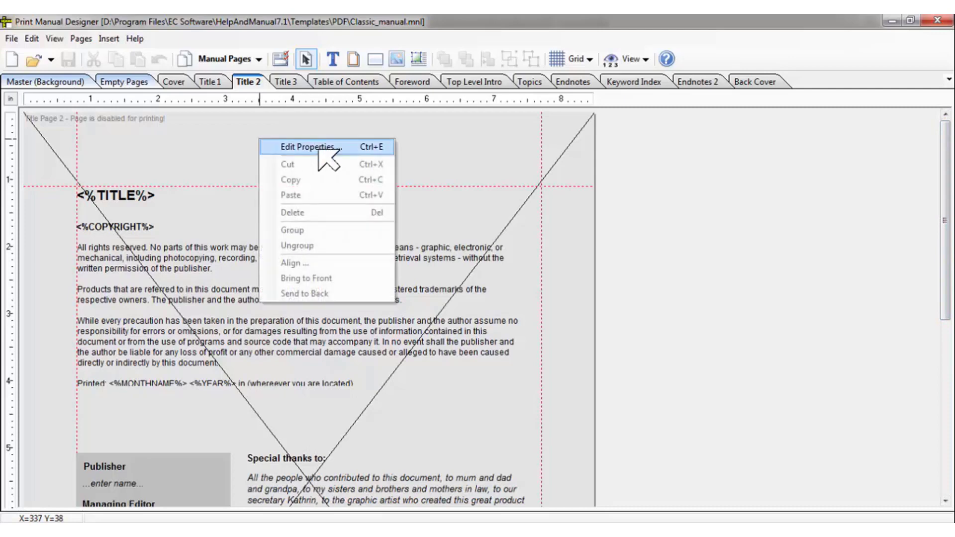
pyautogui.click(346, 149)
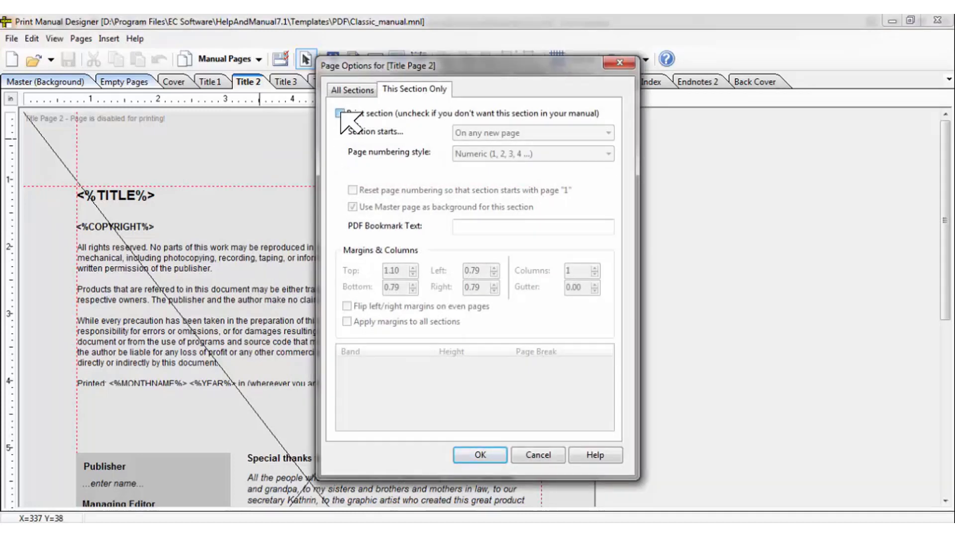
pyautogui.click(340, 114)
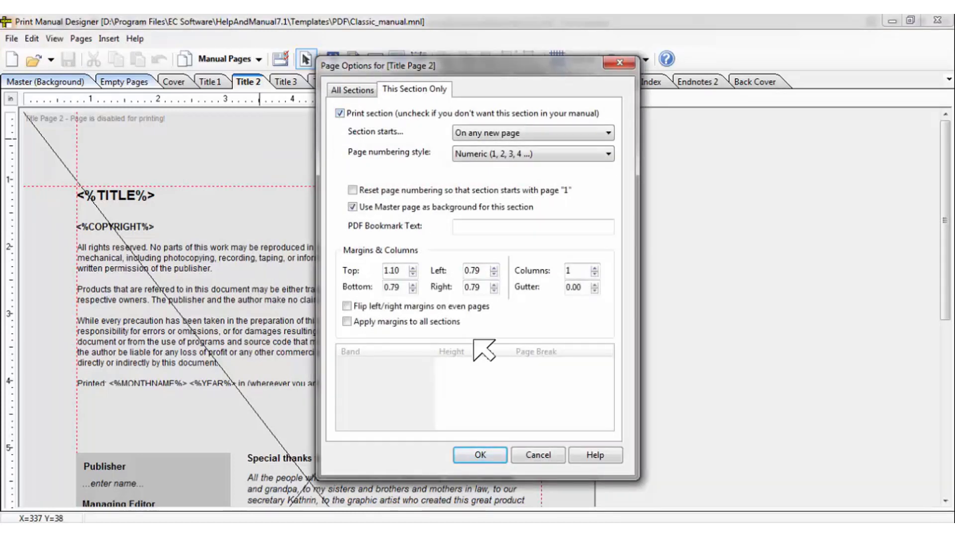
pyautogui.click(481, 454)
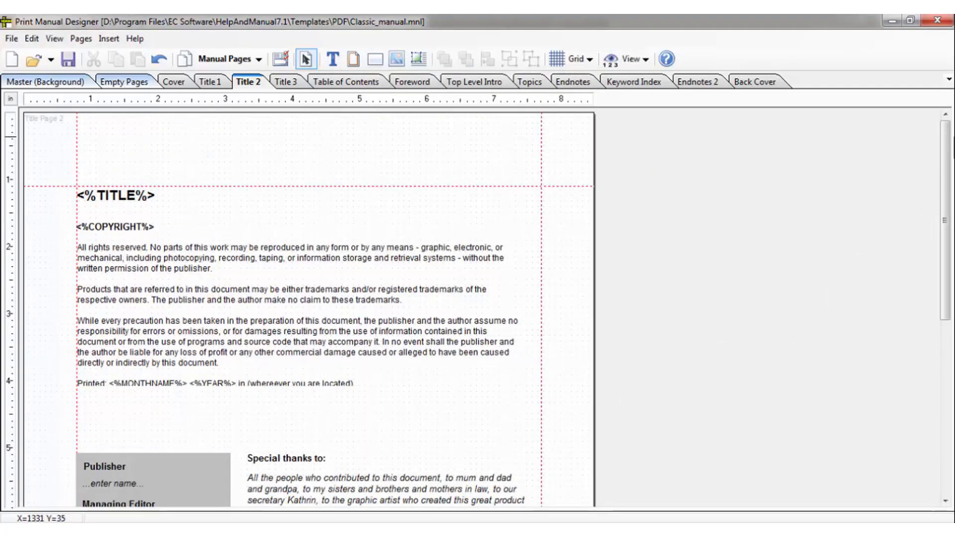
# - Delete the special thanks paragraph, its Special thanks to: heading and the grey background box
pyautogui.moveTo(948, 139); pyautogui.dragTo(948, 180)
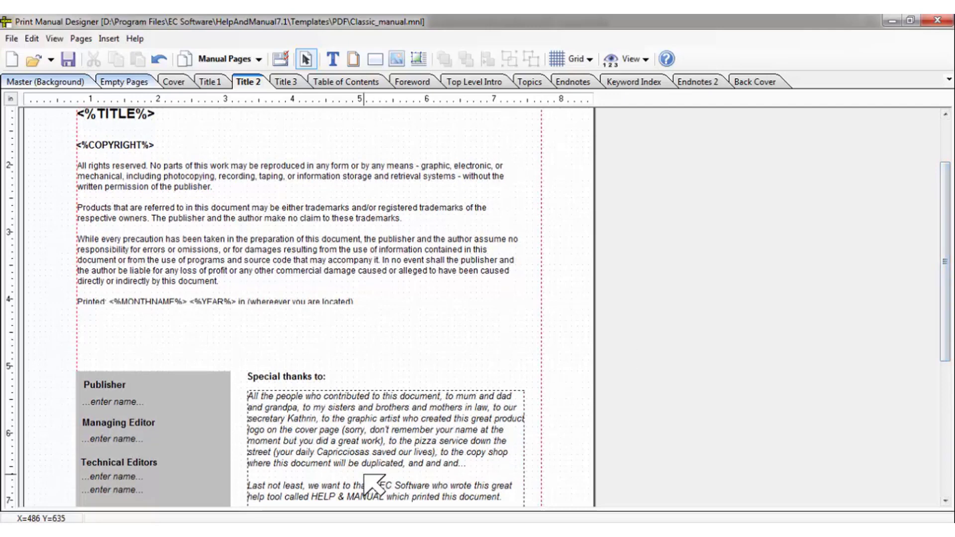
pyautogui.click(303, 427)
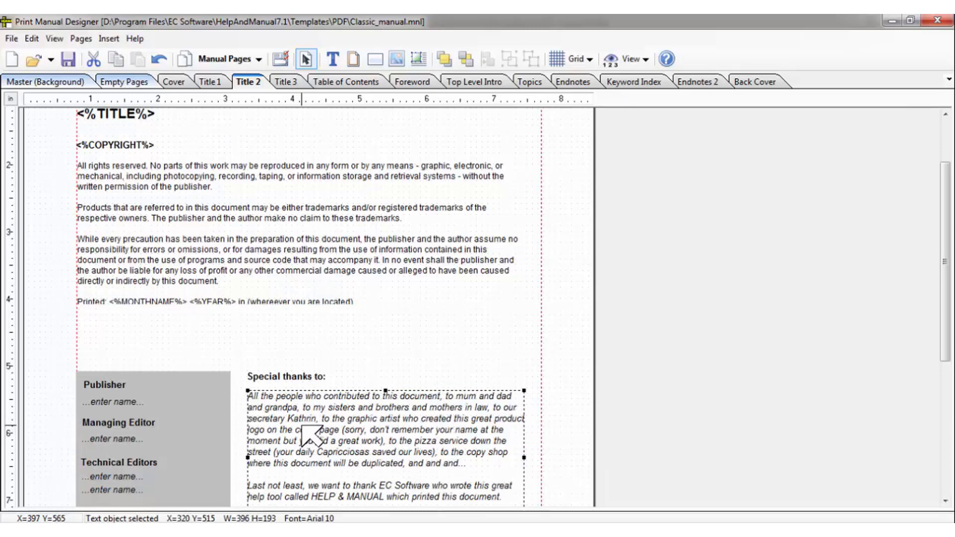
pyautogui.press('Delete')
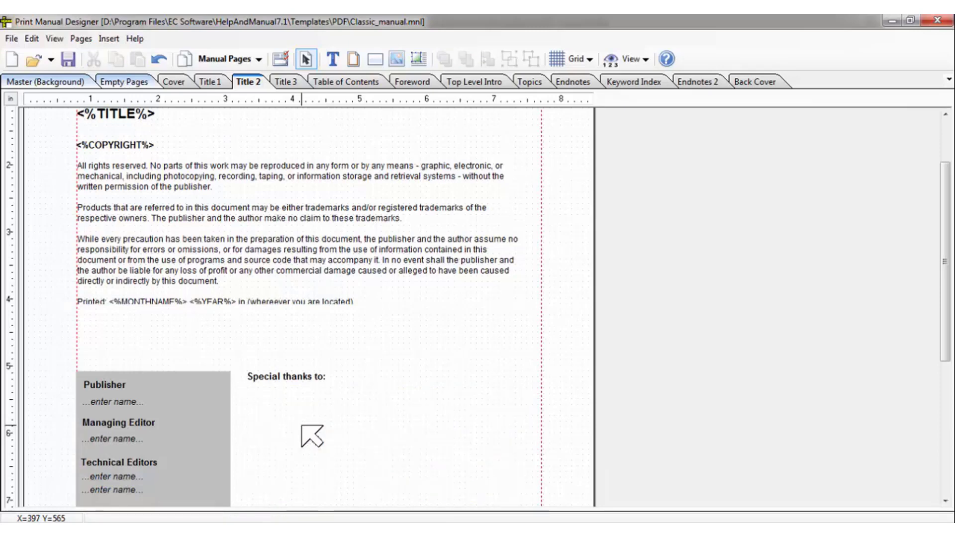
pyautogui.click(288, 378)
pyautogui.press('Delete')
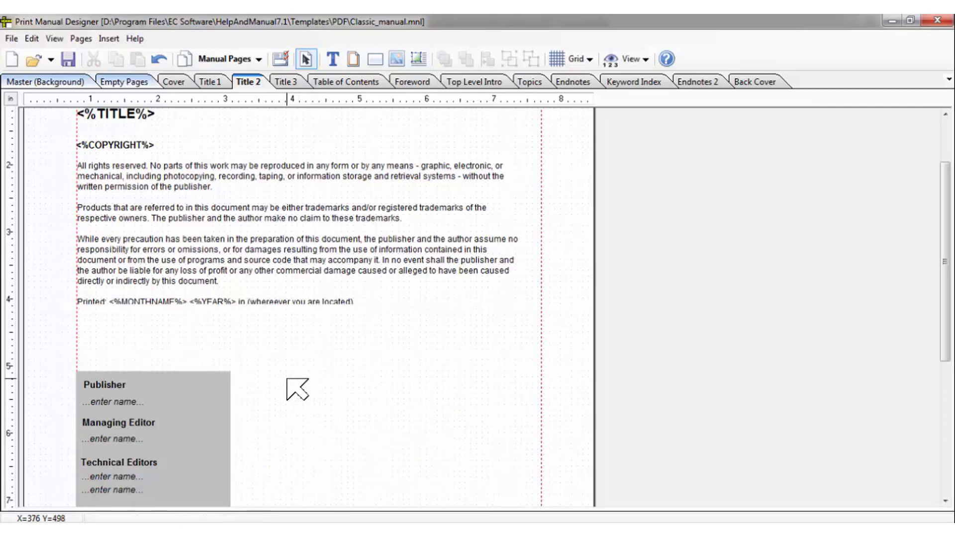
pyautogui.click(206, 383)
pyautogui.press('Delete')
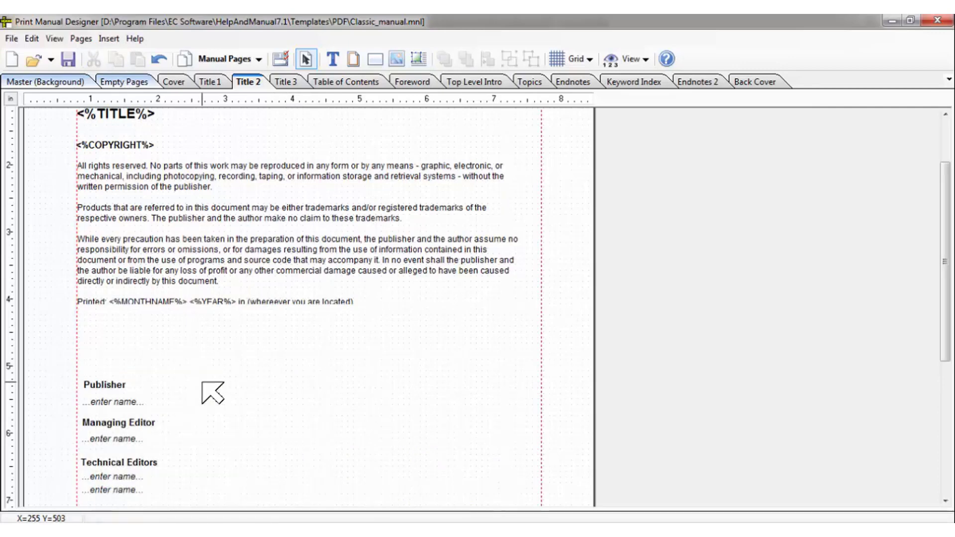
# - Delete the Publisher, Managing Editor and Technical Editors headings and their name placeholders
pyautogui.click(116, 388)
pyautogui.press('Delete')
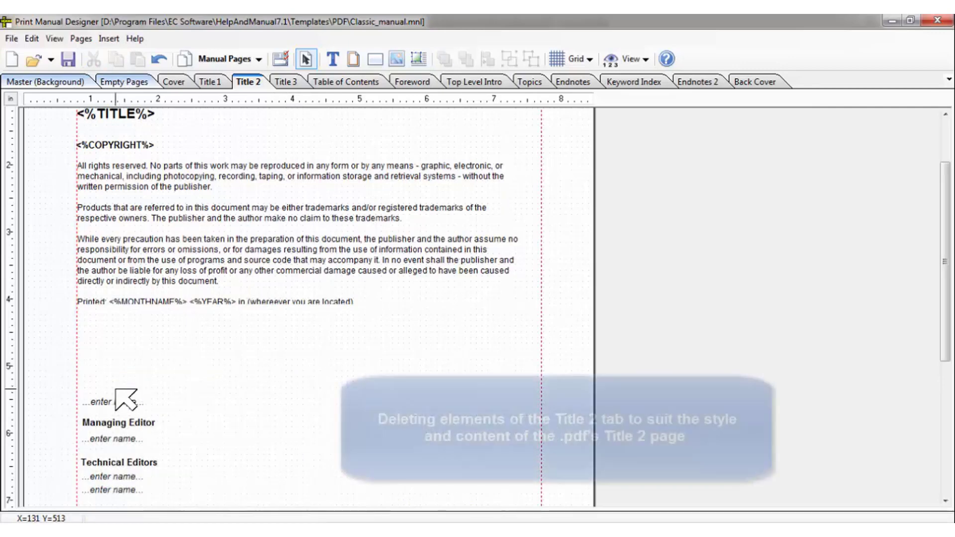
pyautogui.click(115, 402)
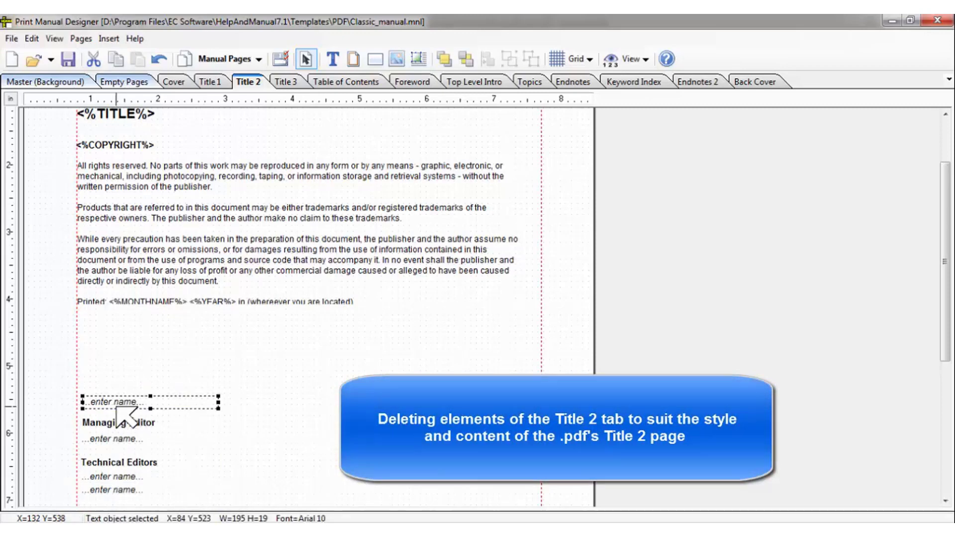
pyautogui.press('Delete')
pyautogui.click(117, 424)
pyautogui.press('Delete')
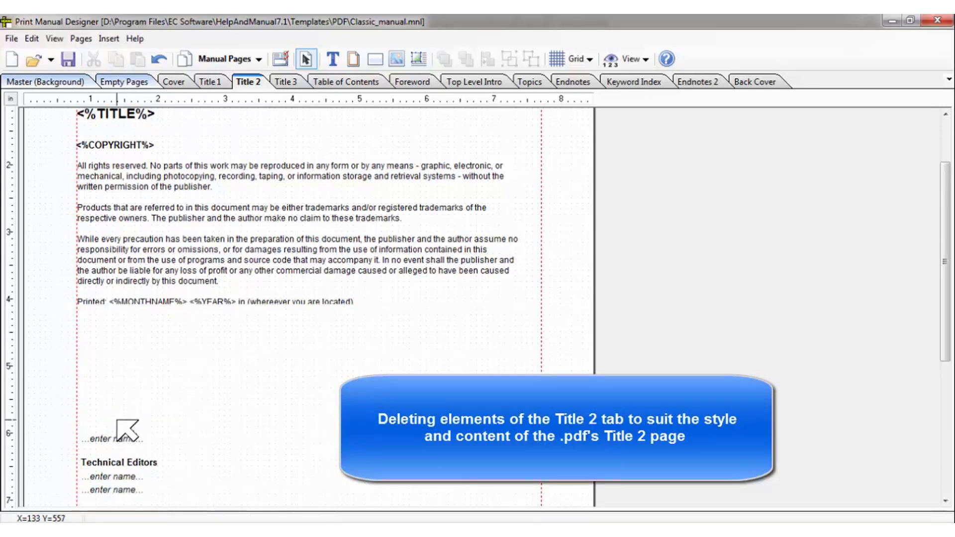
pyautogui.click(116, 441)
pyautogui.press('Delete')
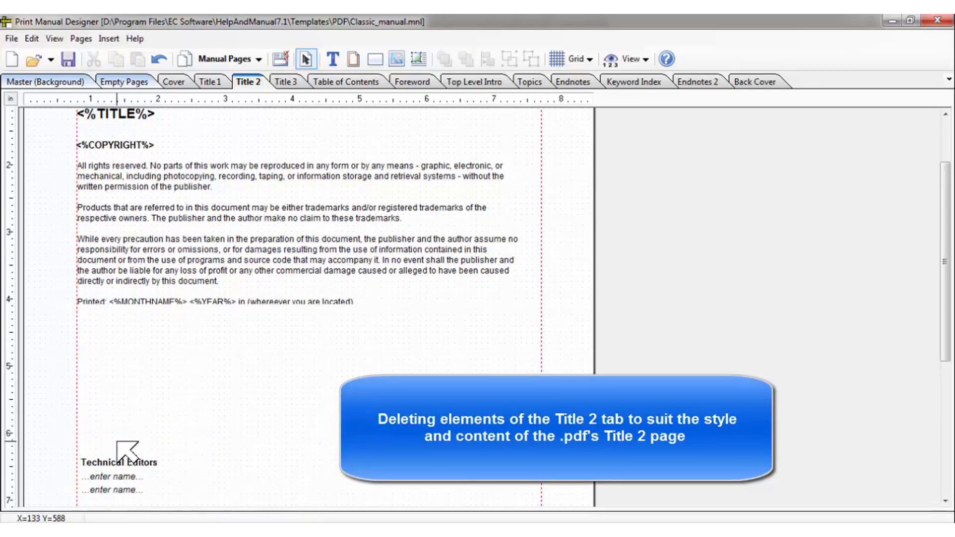
pyautogui.click(117, 463)
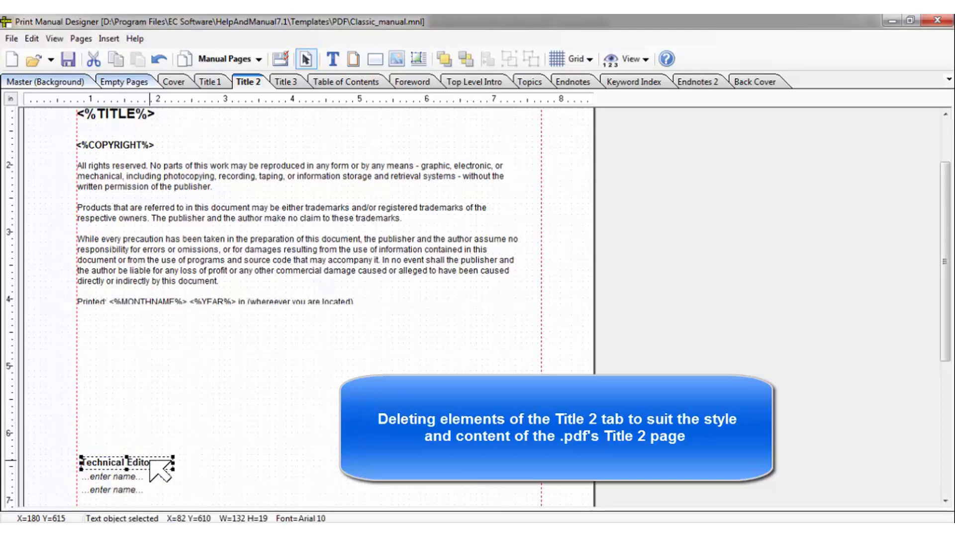
pyautogui.press('Delete')
pyautogui.click(145, 477)
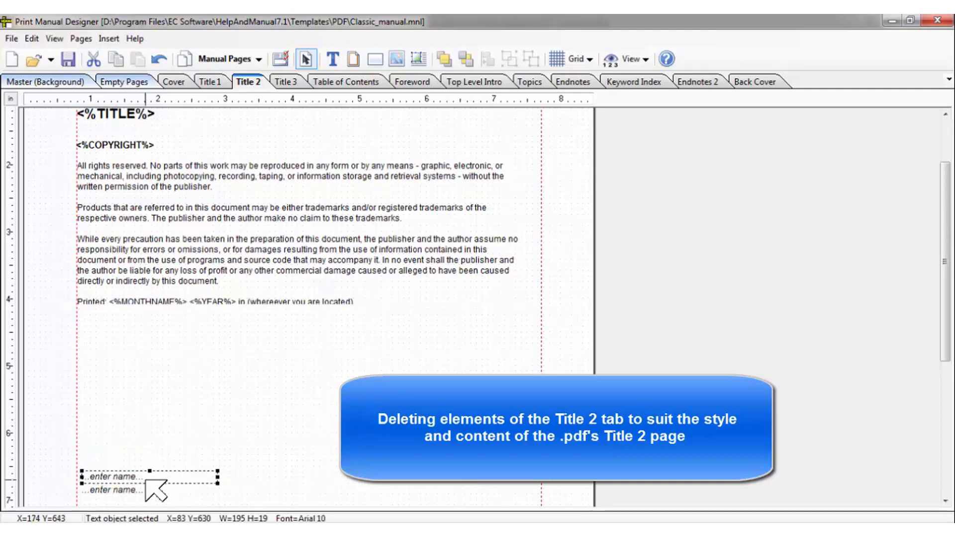
# - Delete the Technical Editors name placeholder and the Cover Designer heading and name
pyautogui.press('Delete')
pyautogui.scroll(-5, 949, 316)
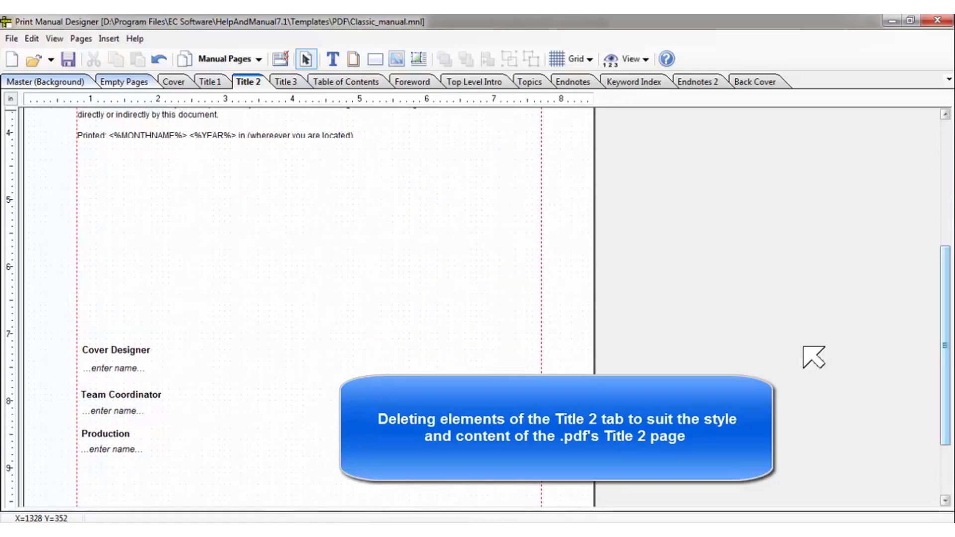
pyautogui.click(98, 345)
pyautogui.press('Delete')
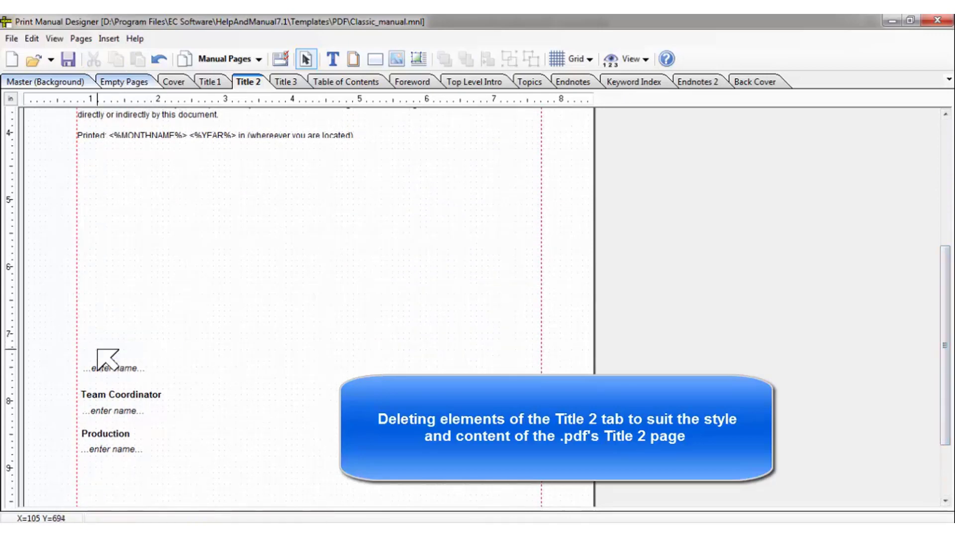
pyautogui.click(107, 372)
pyautogui.press('Delete')
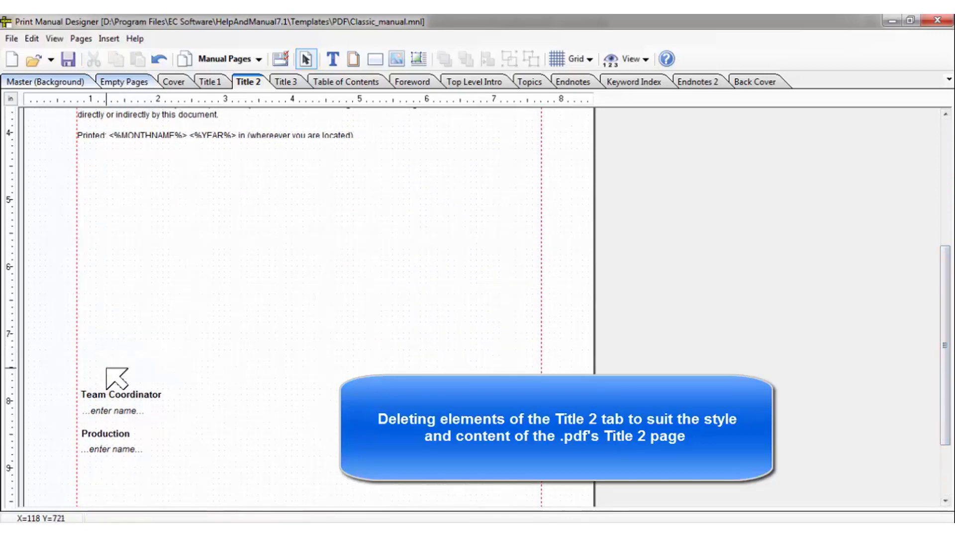
# - Remove the Team Coordinator and Production headings along with their name placeholders
pyautogui.click(118, 396)
pyautogui.press('Delete')
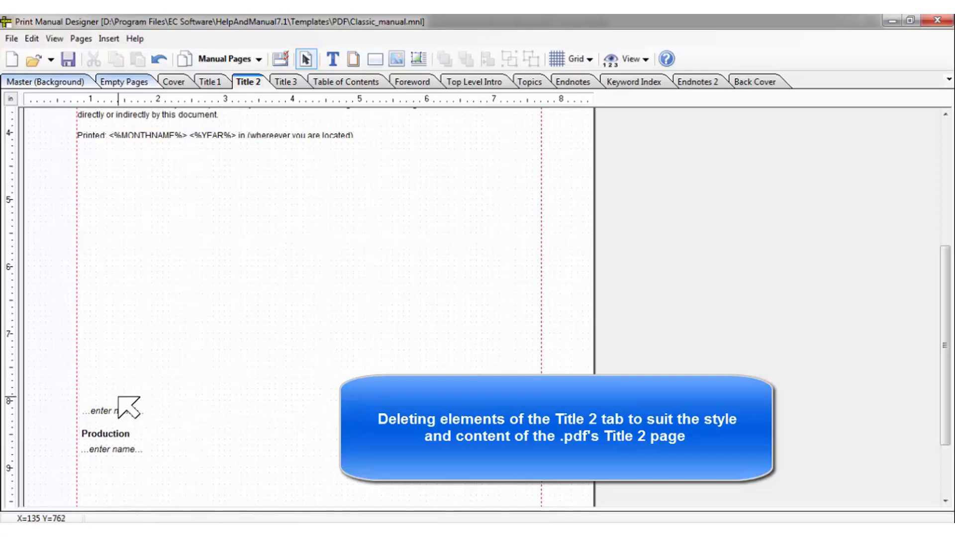
pyautogui.click(124, 411)
pyautogui.press('Delete')
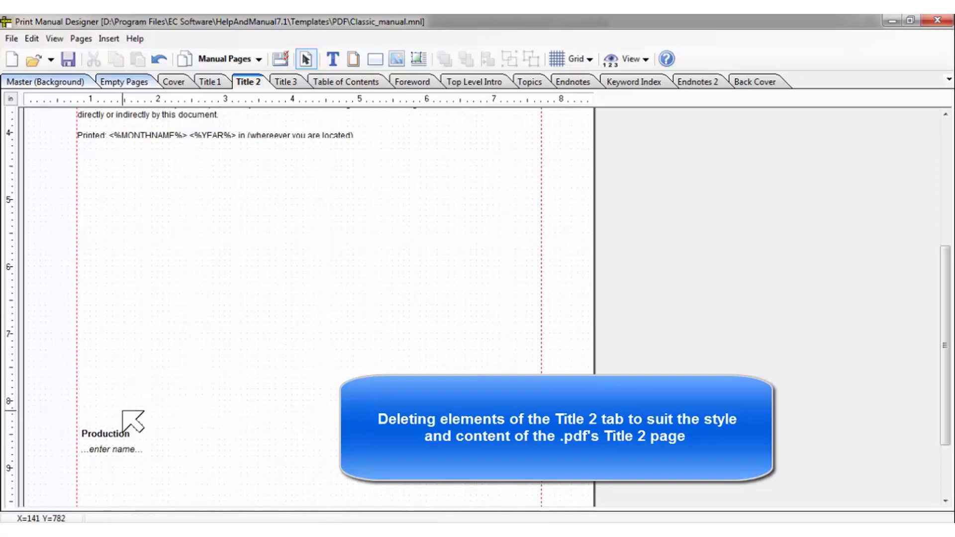
pyautogui.click(109, 435)
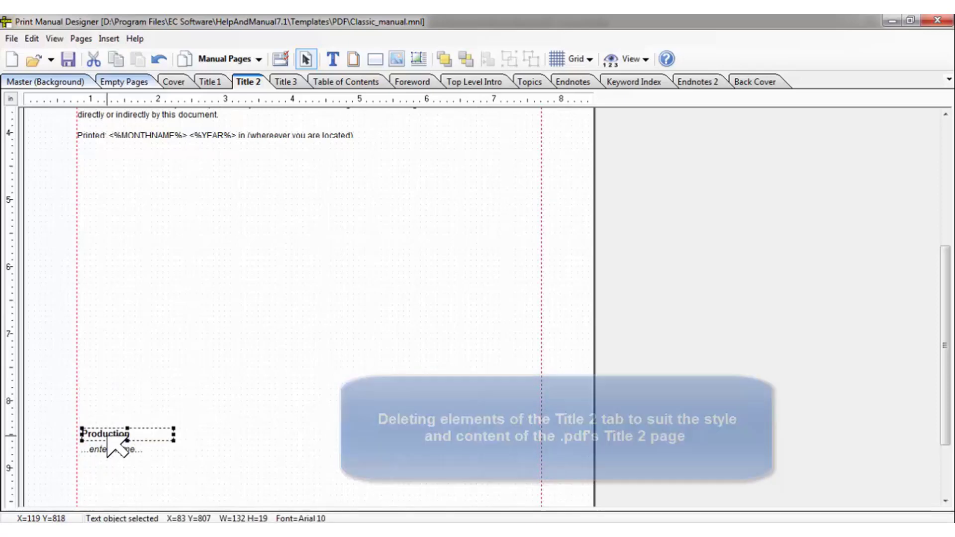
pyautogui.press('Delete')
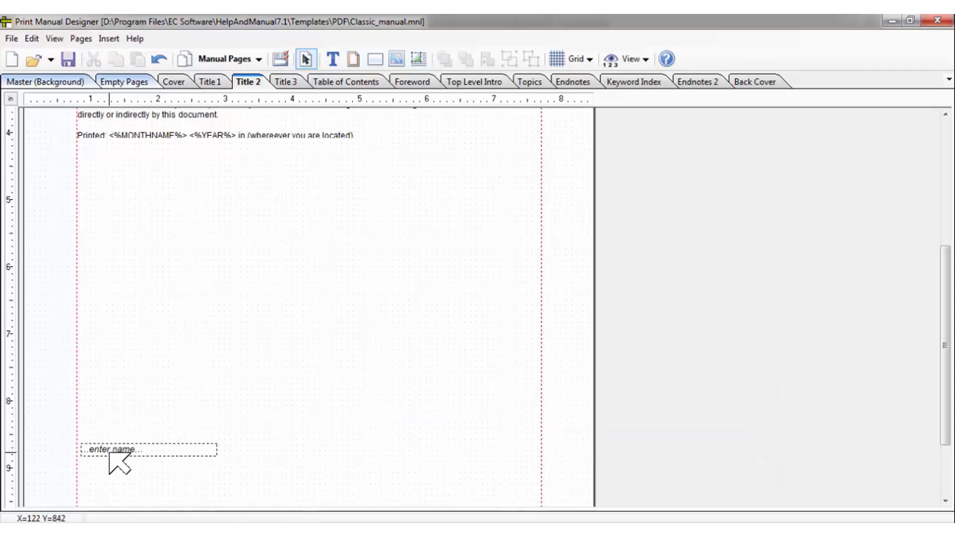
pyautogui.click(109, 453)
pyautogui.press('Delete')
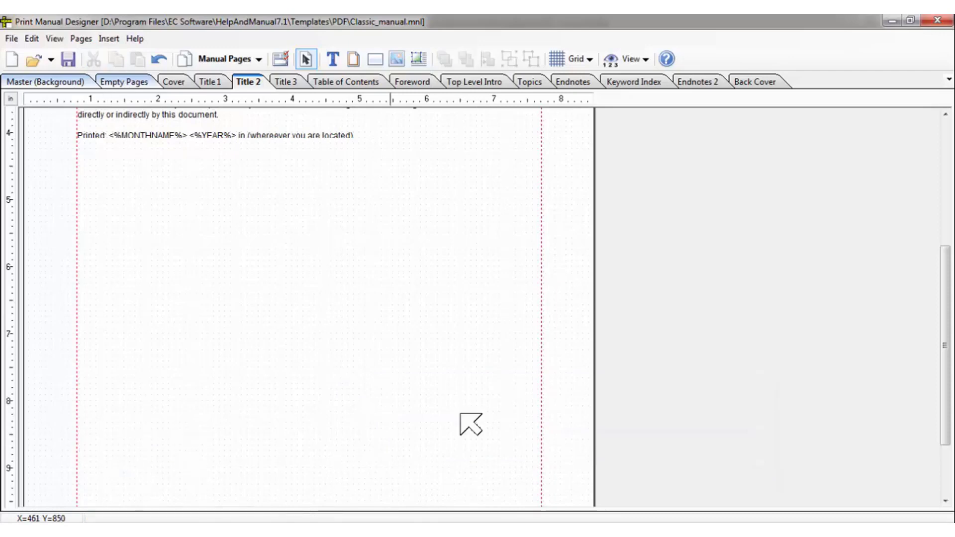
# - Return to the page top and browse the Back Cover, Endnotes 2, Keyword Index and Endnotes pages
pyautogui.moveTo(946, 318); pyautogui.dragTo(945, 194)
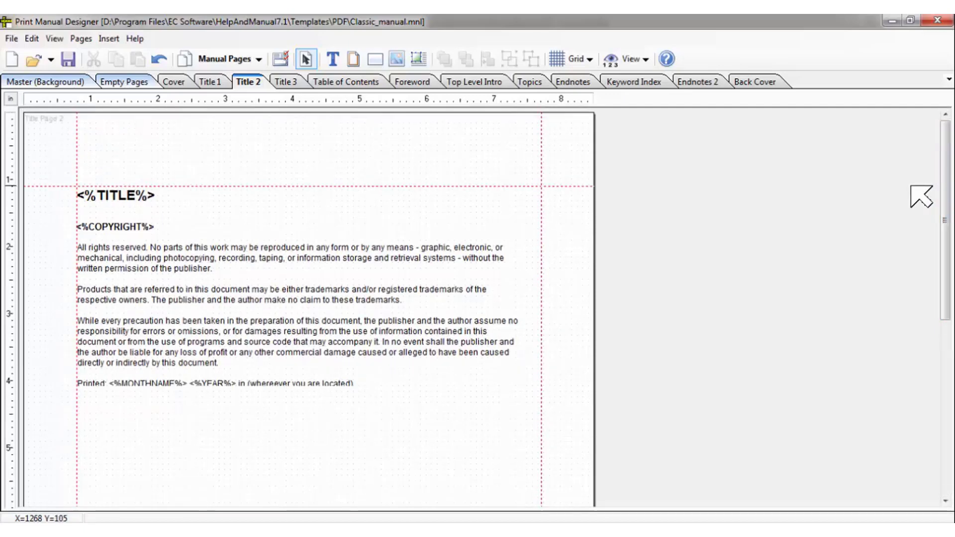
pyautogui.click(754, 82)
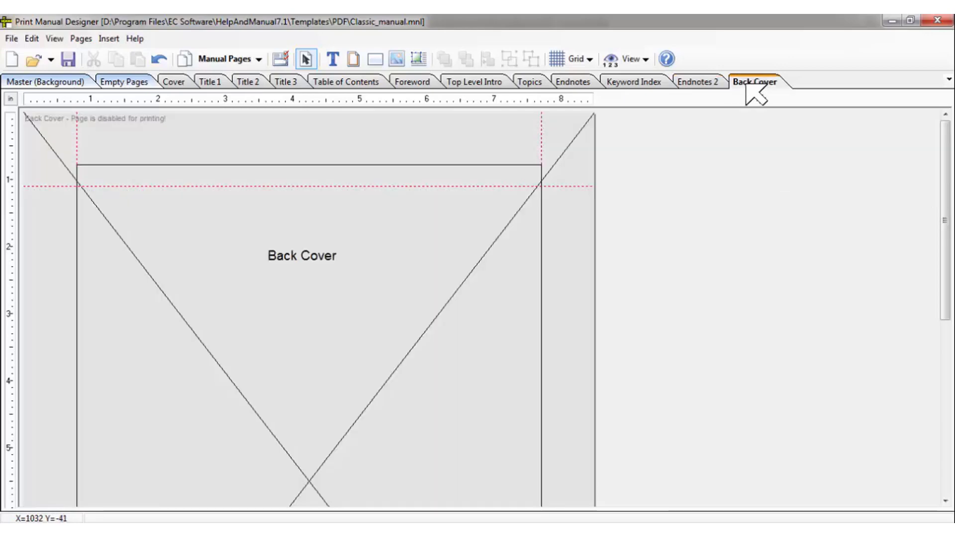
pyautogui.click(691, 84)
pyautogui.click(629, 83)
pyautogui.click(572, 83)
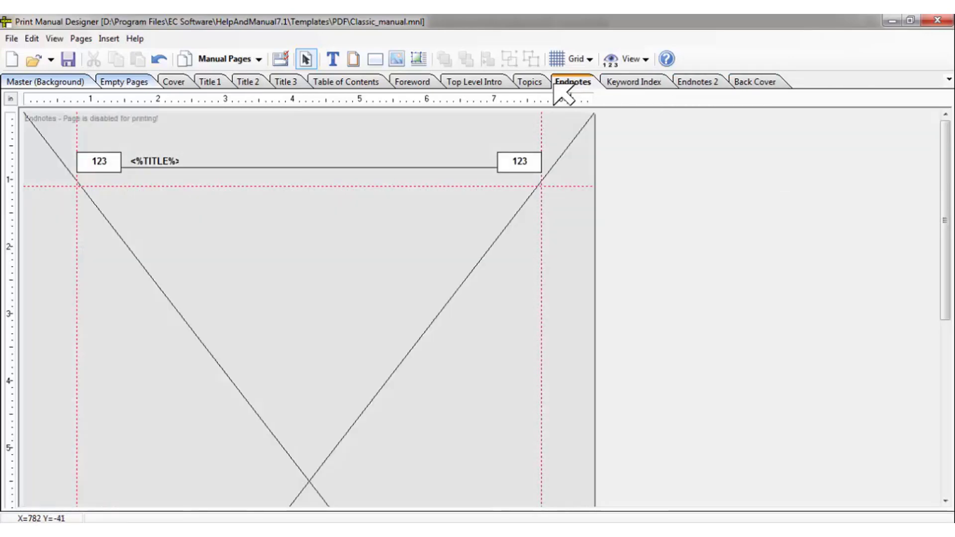
# - Check the Title 3 page, then choose File > Save As for the template
pyautogui.click(14, 38)
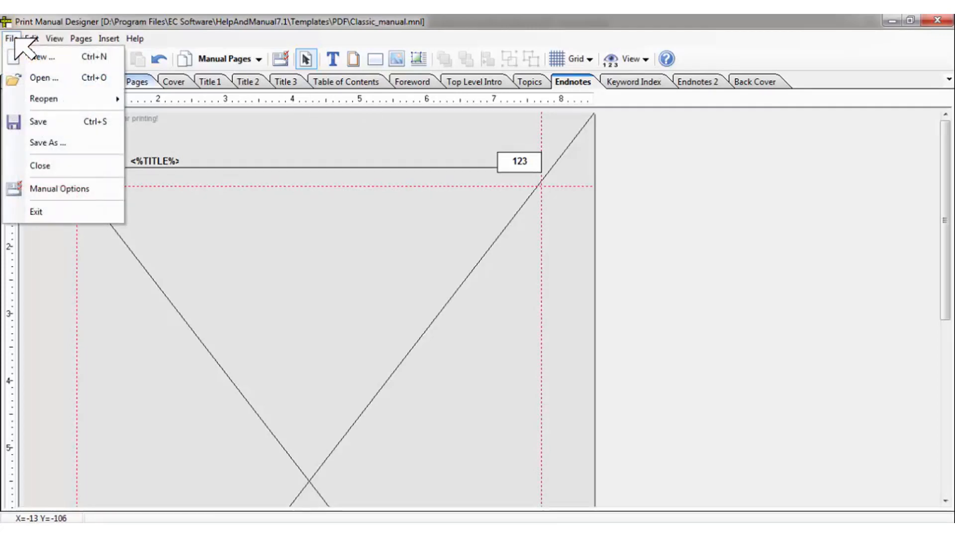
pyautogui.moveTo(31, 39)
pyautogui.click(288, 80)
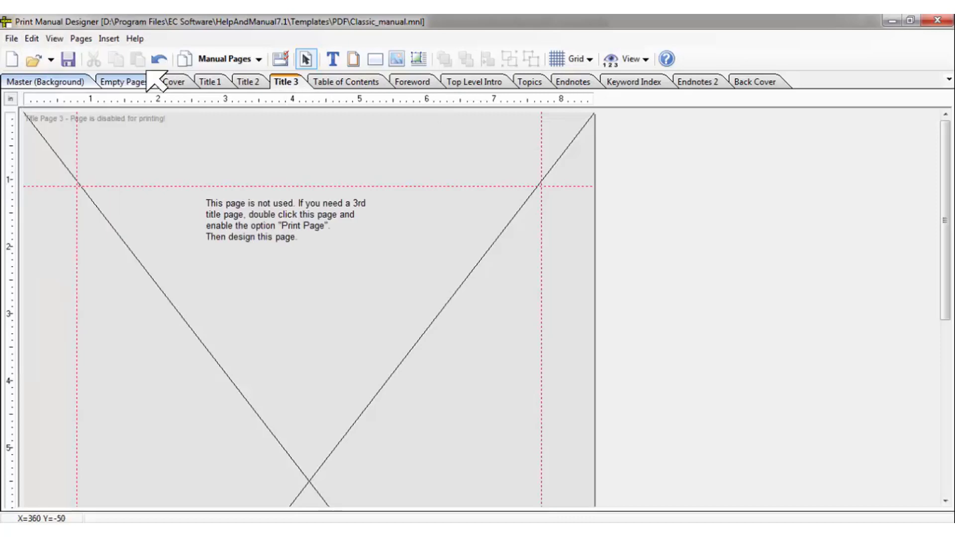
pyautogui.click(11, 39)
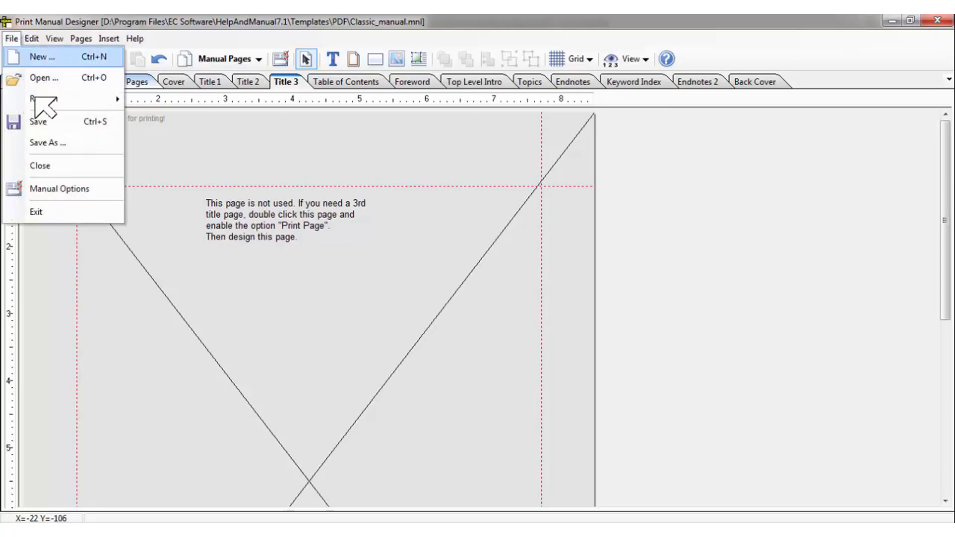
pyautogui.click(59, 144)
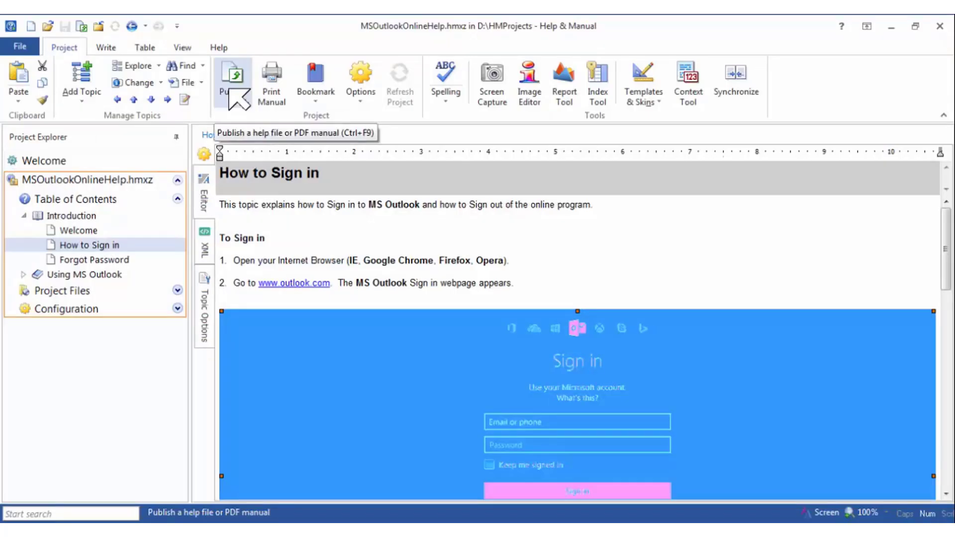
# - Go to the Publish settings and expand the Select Print Manual Template list
pyautogui.click(233, 82)
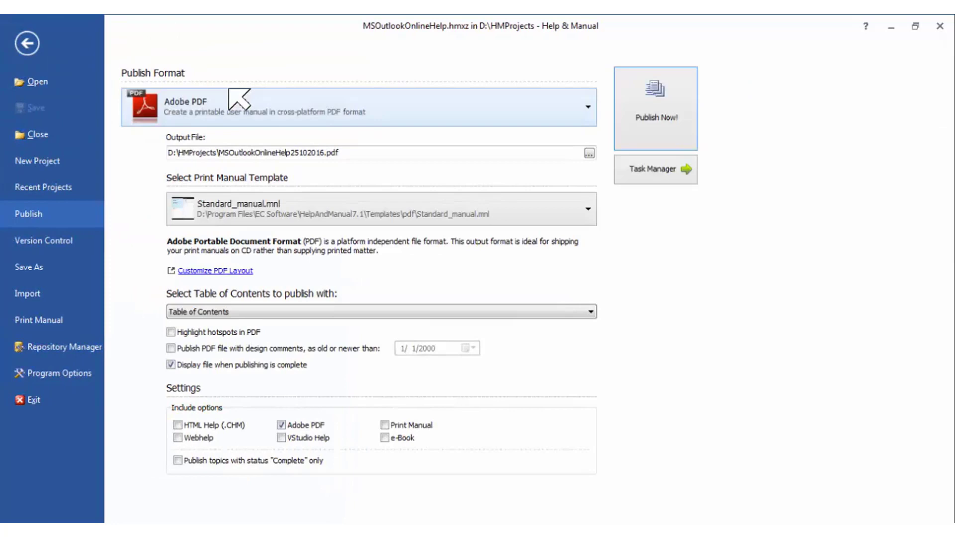
pyautogui.click(588, 209)
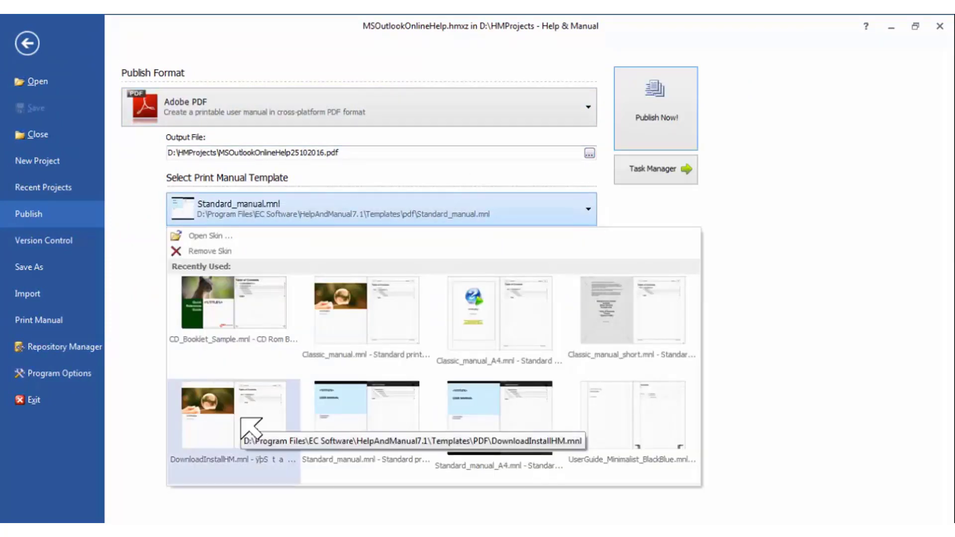